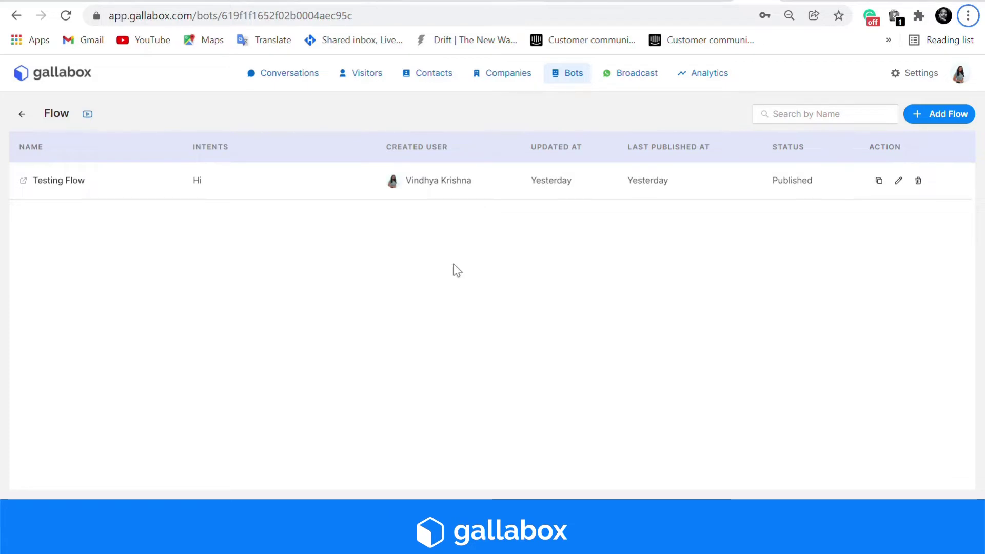
Open the Testing Flow, survey it, and zoom in on welcome_message's five options.
{"action": "left_click", "coordinate": [455, 180]}
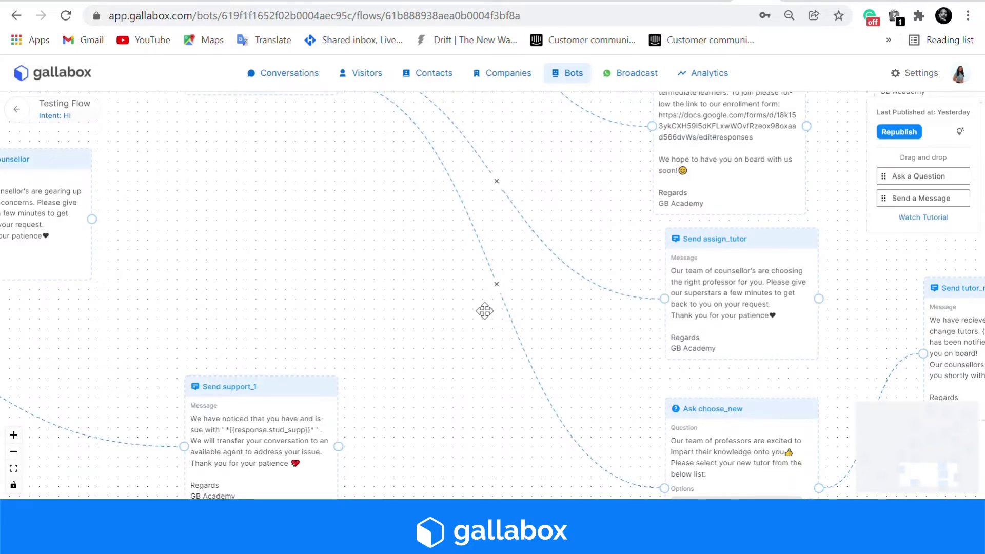
{"action": "scroll", "coordinate": [483, 309], "scroll_direction": "down", "scroll_amount": 5}
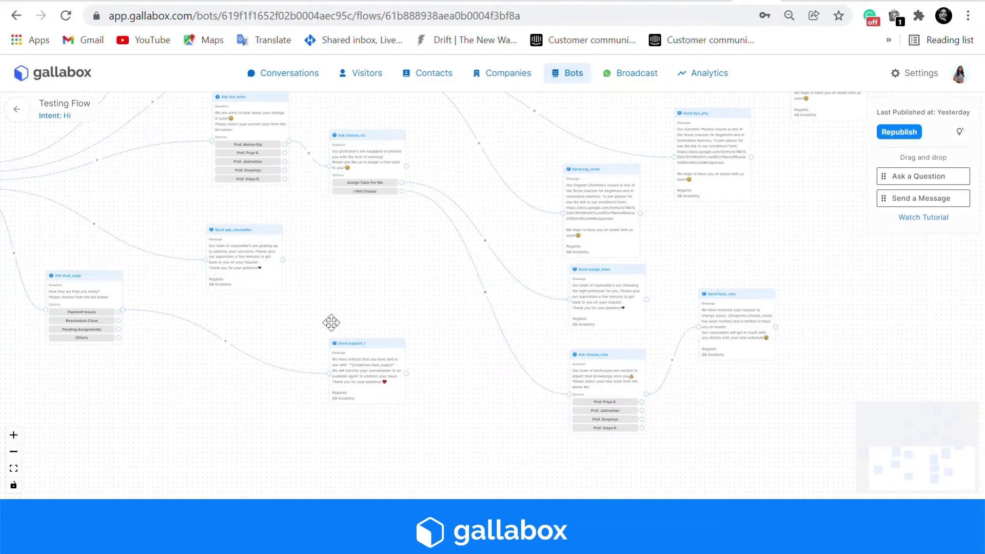
{"action": "left_click_drag", "start_coordinate": [331, 322], "coordinate": [569, 379]}
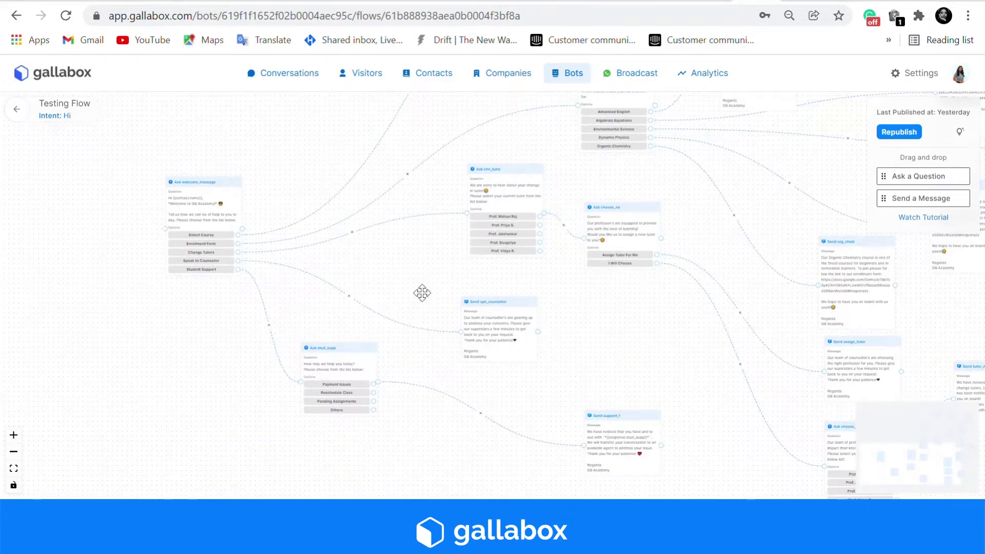
{"action": "left_click_drag", "start_coordinate": [422, 293], "coordinate": [417, 378]}
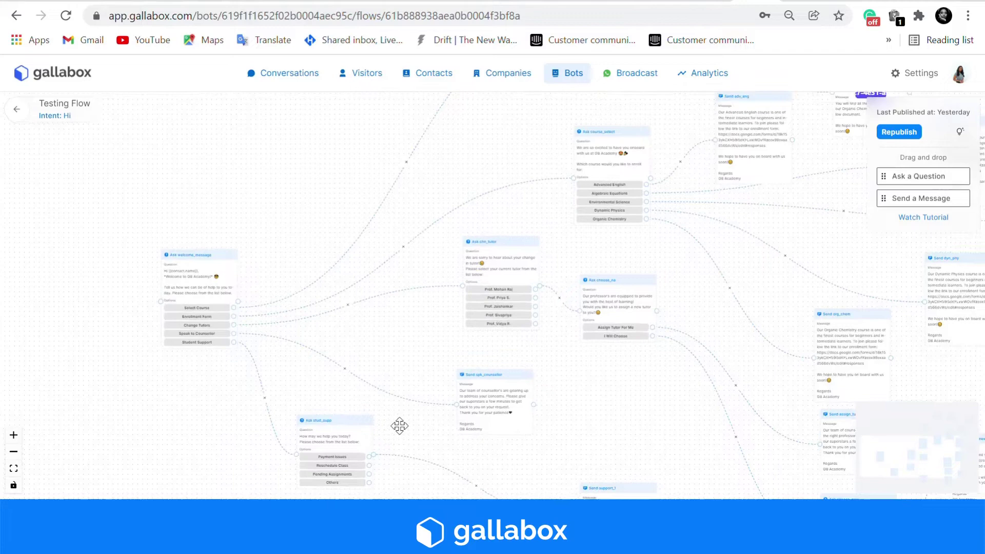
{"action": "scroll", "coordinate": [399, 426], "scroll_direction": "up", "scroll_amount": 3}
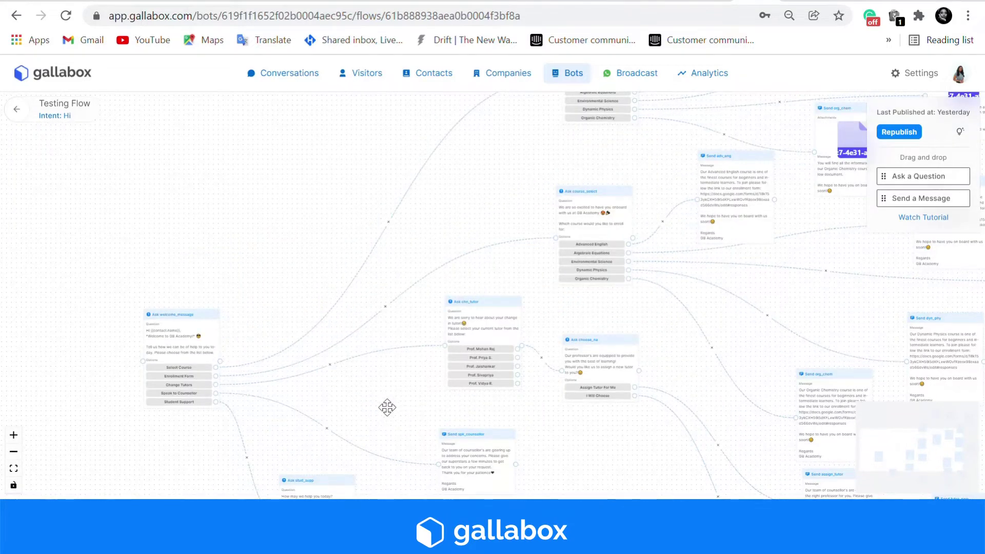
{"action": "scroll", "coordinate": [471, 341], "scroll_direction": "down", "scroll_amount": 3}
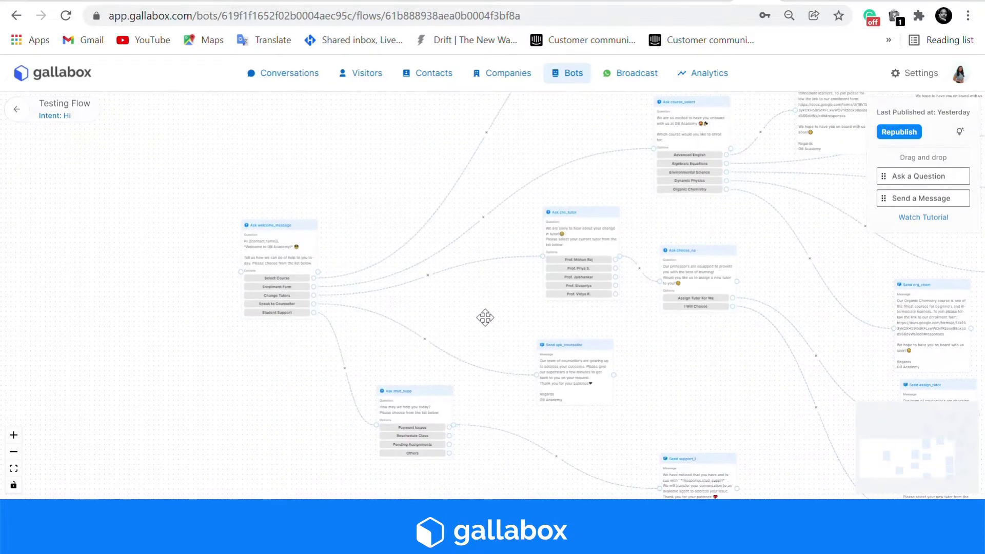
{"action": "scroll", "coordinate": [296, 292], "scroll_direction": "up", "scroll_amount": 5}
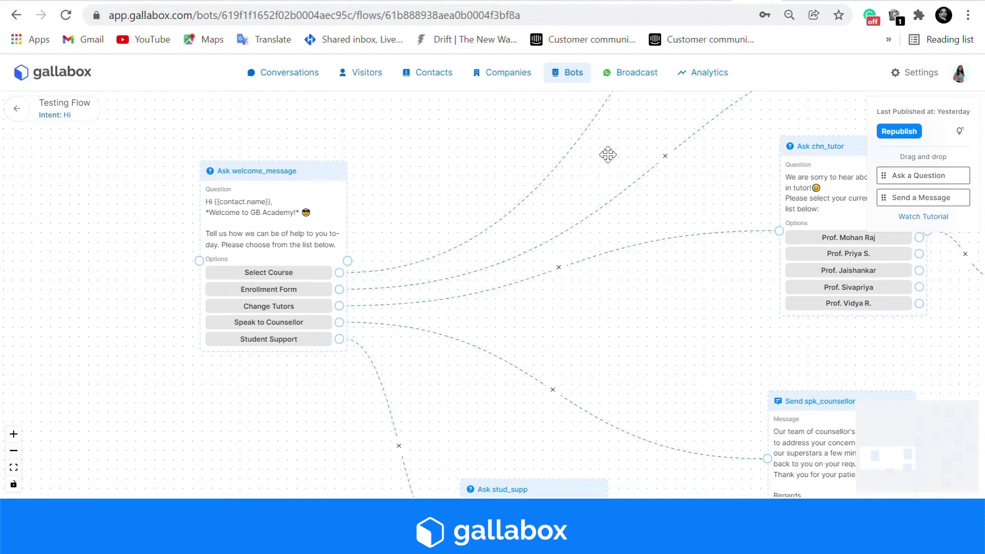
Pan across the select_course question and its course document messages down to Send adv_eng.
{"action": "left_click_drag", "start_coordinate": [607, 152], "coordinate": [416, 457]}
{"action": "left_click_drag", "start_coordinate": [622, 242], "coordinate": [309, 459]}
{"action": "left_click_drag", "start_coordinate": [524, 388], "coordinate": [481, 398]}
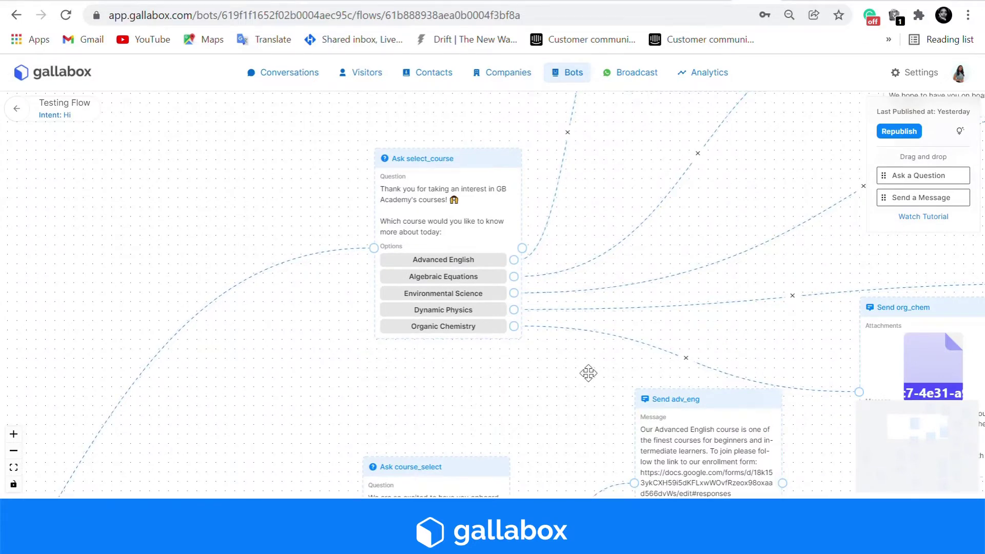
{"action": "left_click_drag", "start_coordinate": [589, 372], "coordinate": [402, 424]}
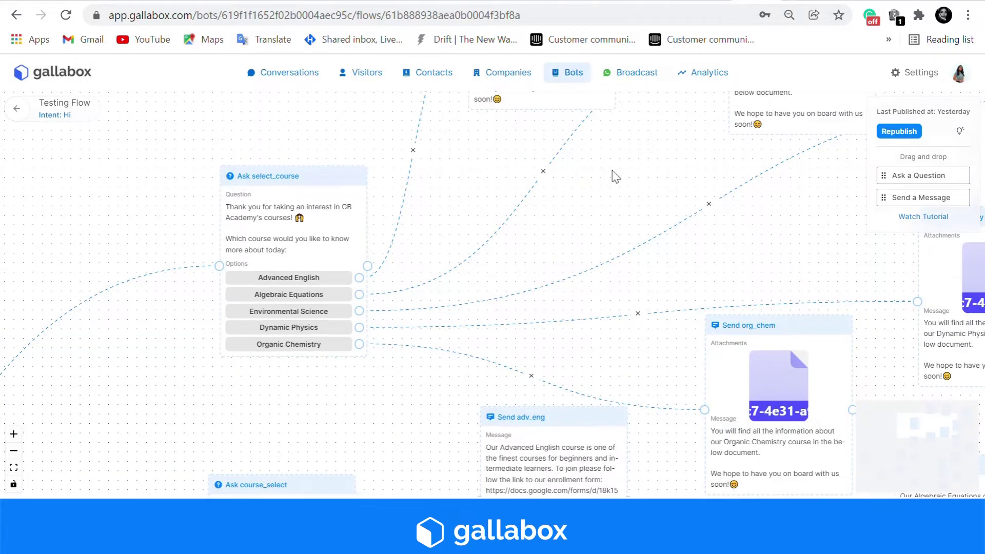
{"action": "left_click_drag", "start_coordinate": [642, 435], "coordinate": [548, 478]}
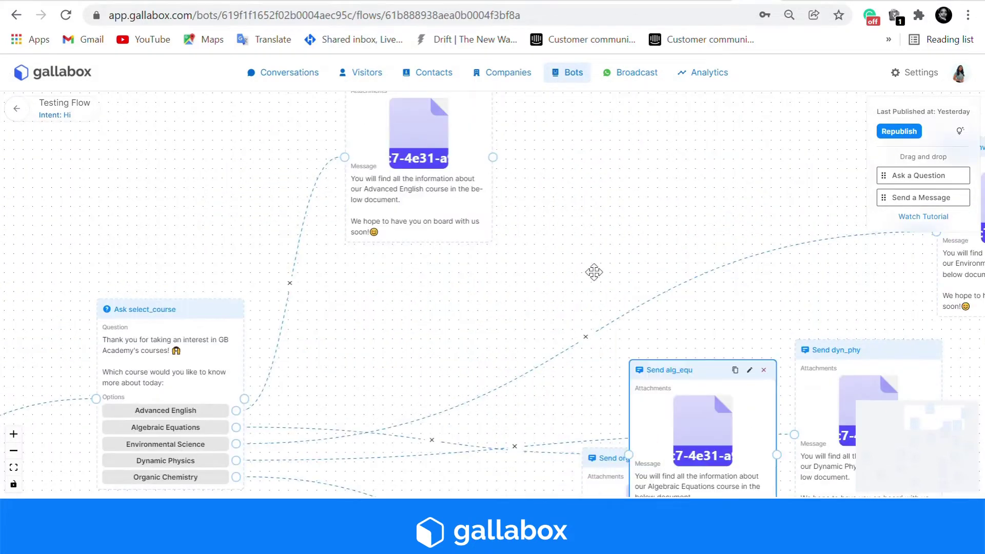
{"action": "left_click_drag", "start_coordinate": [521, 255], "coordinate": [550, 368]}
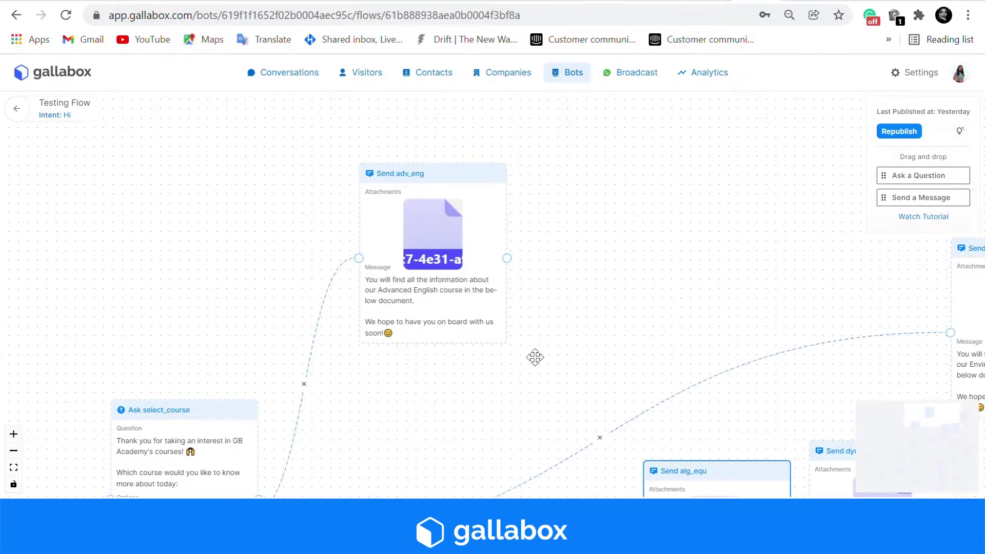
{"action": "left_click_drag", "start_coordinate": [536, 357], "coordinate": [448, 142]}
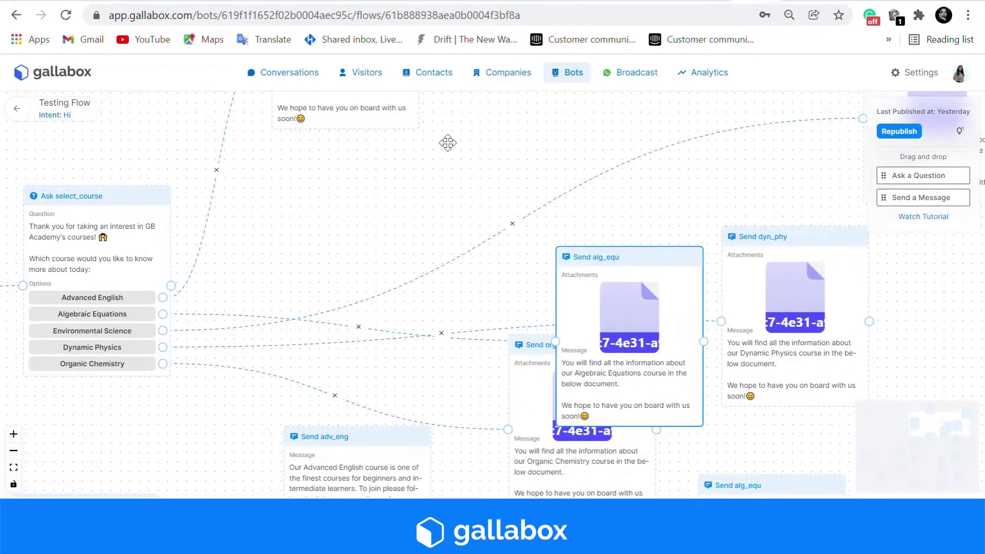
{"action": "left_click_drag", "start_coordinate": [444, 385], "coordinate": [468, 369]}
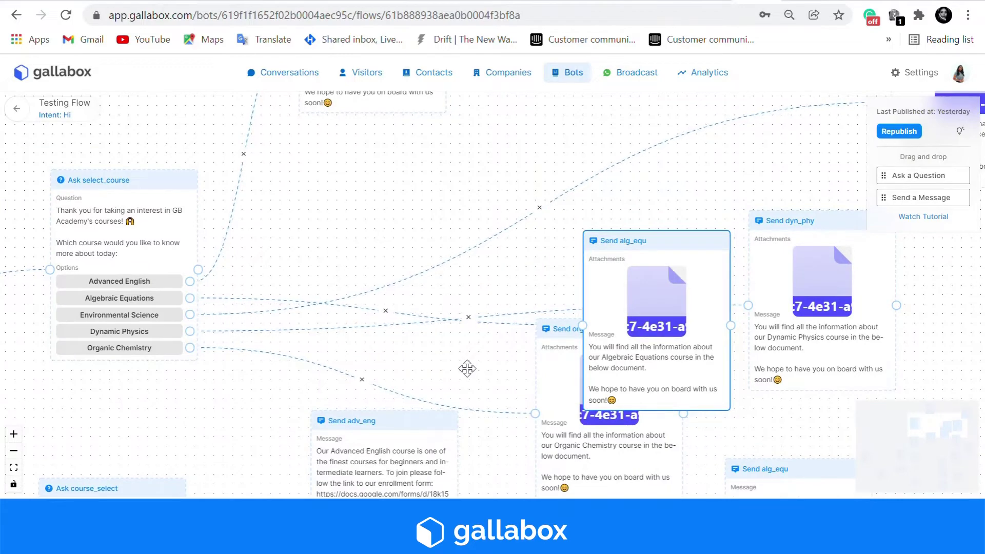
{"action": "scroll", "coordinate": [405, 354], "scroll_direction": "down", "scroll_amount": 3}
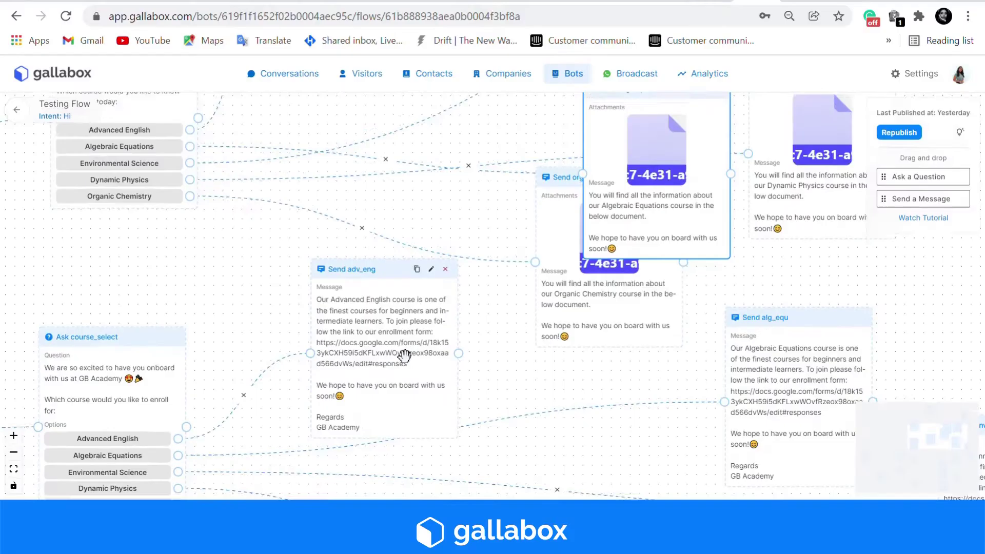
Scroll the canvas past the course_select, chn_tutor and welcome_message nodes.
{"action": "scroll", "coordinate": [405, 355], "scroll_direction": "left", "scroll_amount": 3}
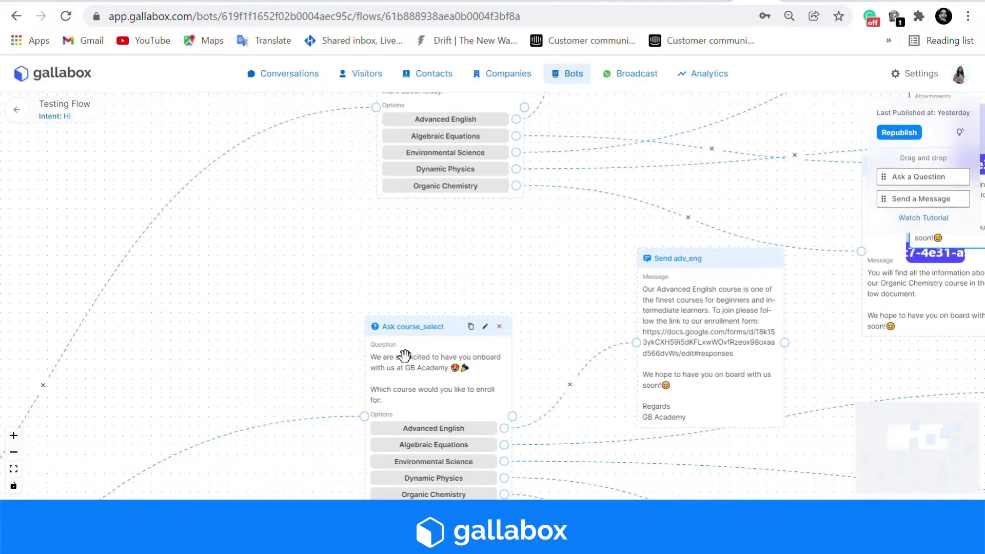
{"action": "scroll", "coordinate": [405, 355], "scroll_direction": "down", "scroll_amount": 3}
{"action": "scroll", "coordinate": [405, 355], "scroll_direction": "left", "scroll_amount": 4}
{"action": "scroll", "coordinate": [404, 356], "scroll_direction": "down", "scroll_amount": 2}
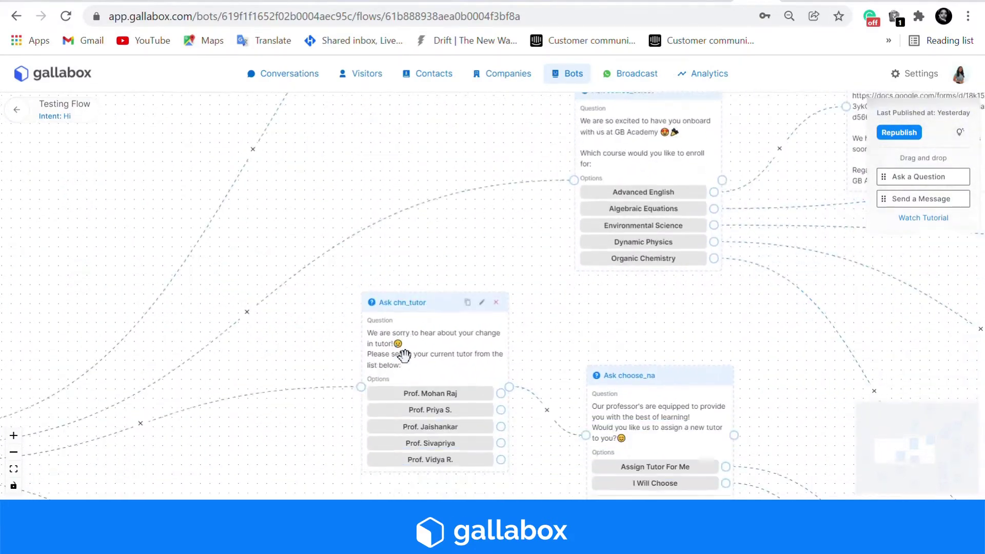
{"action": "scroll", "coordinate": [404, 356], "scroll_direction": "left", "scroll_amount": 5}
{"action": "scroll", "coordinate": [404, 356], "scroll_direction": "down", "scroll_amount": 2}
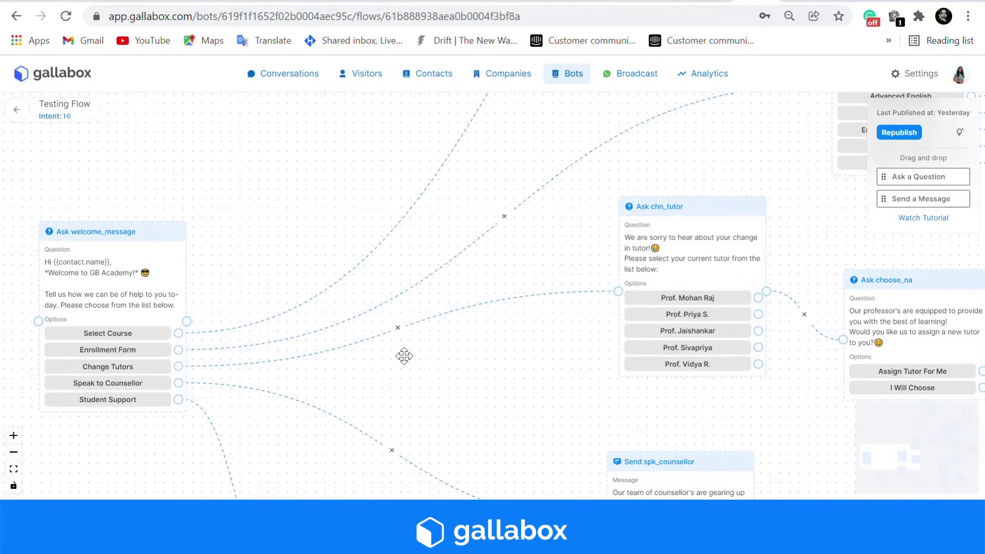
Scroll across to the Send adv_eng, Send alg_equ and Send envi_sci enrollment messages.
{"action": "scroll", "coordinate": [404, 355], "scroll_direction": "right", "scroll_amount": 3}
{"action": "scroll", "coordinate": [404, 355], "scroll_direction": "up", "scroll_amount": 1}
{"action": "scroll", "coordinate": [404, 356], "scroll_direction": "up", "scroll_amount": 2}
{"action": "scroll", "coordinate": [404, 356], "scroll_direction": "right", "scroll_amount": 5}
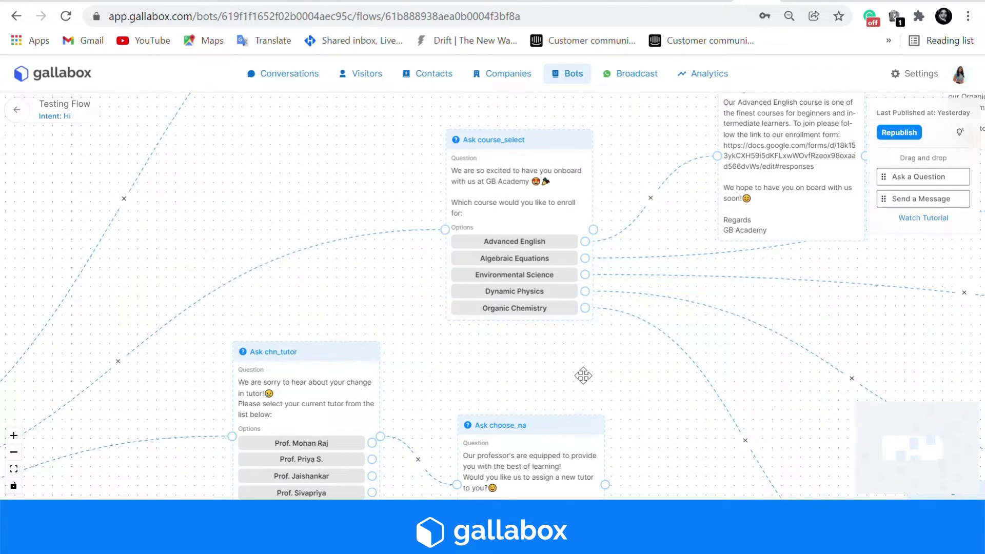
{"action": "scroll", "coordinate": [583, 375], "scroll_direction": "right", "scroll_amount": 3}
{"action": "scroll", "coordinate": [584, 375], "scroll_direction": "up", "scroll_amount": 2}
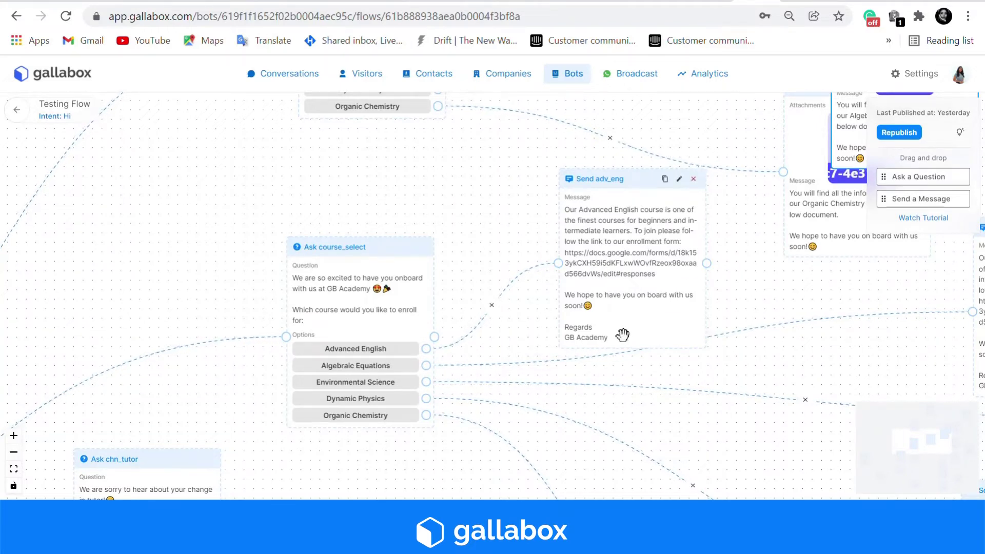
{"action": "scroll", "coordinate": [756, 356], "scroll_direction": "right", "scroll_amount": 3}
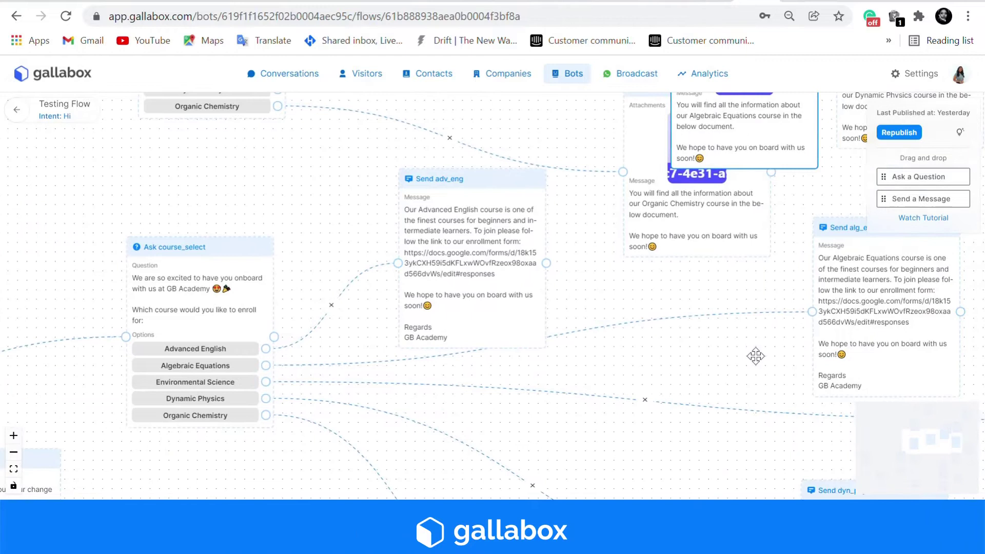
{"action": "scroll", "coordinate": [904, 308], "scroll_direction": "right", "scroll_amount": 3}
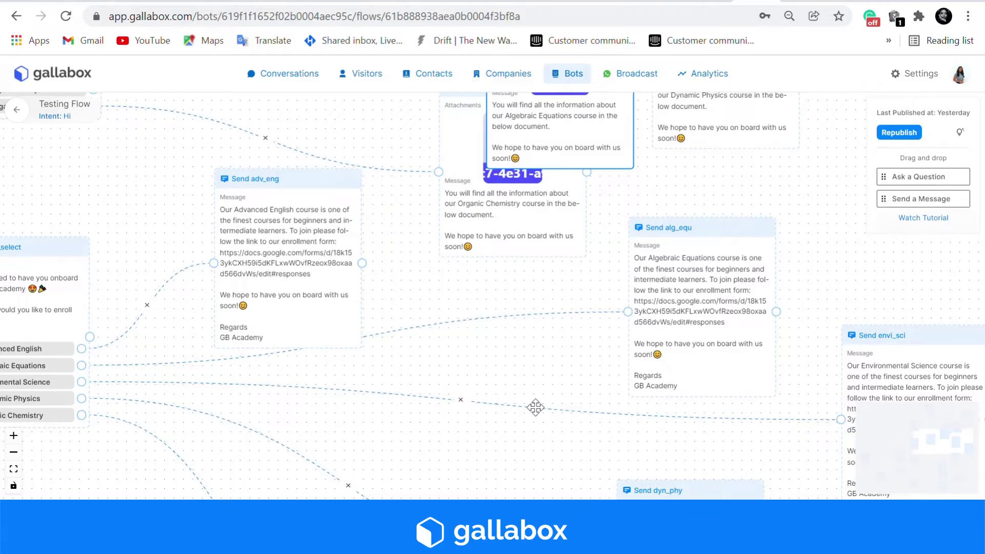
{"action": "scroll", "coordinate": [535, 407], "scroll_direction": "down", "scroll_amount": 3}
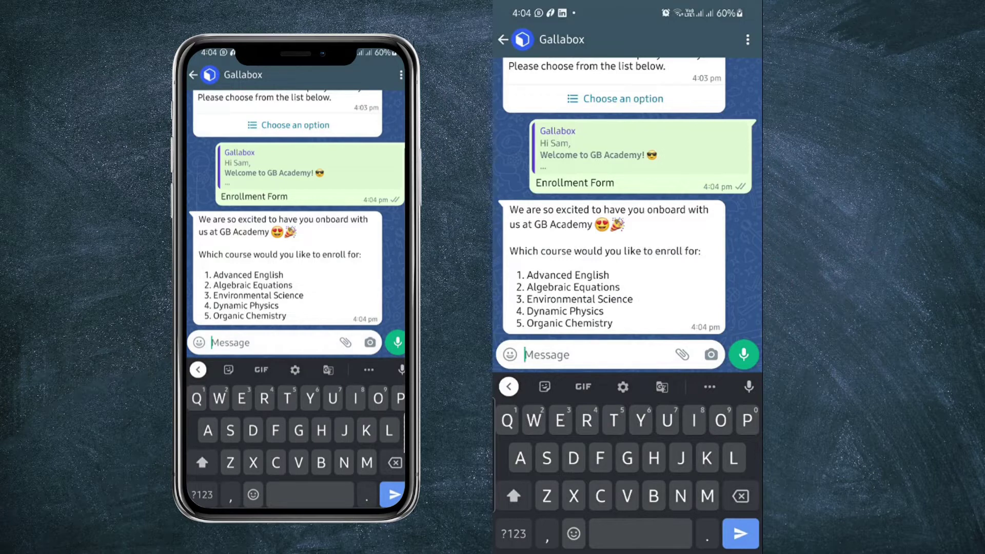
Reply '4' in the WhatsApp chat to choose Dynamic Physics.
{"action": "left_click", "coordinate": [514, 534]}
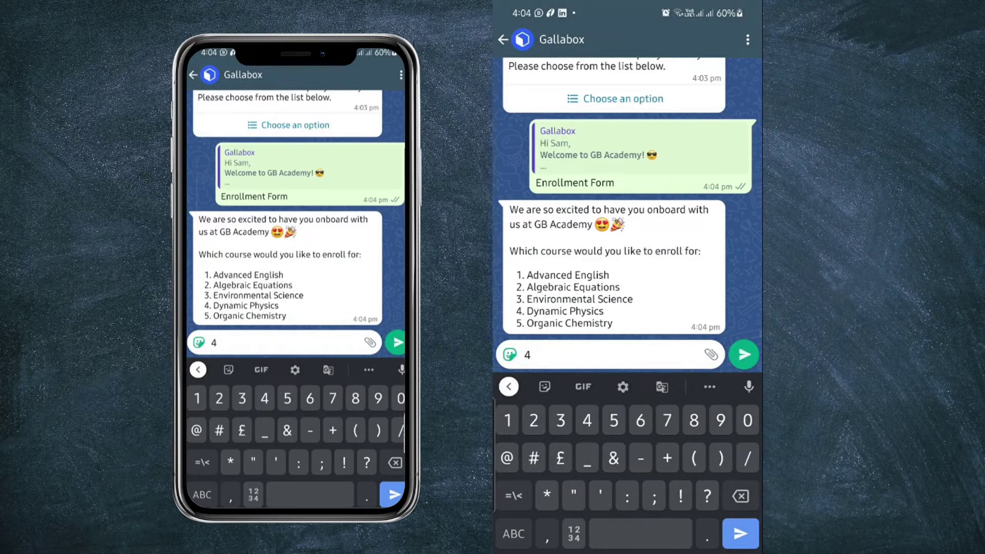
{"action": "key", "text": "Return"}
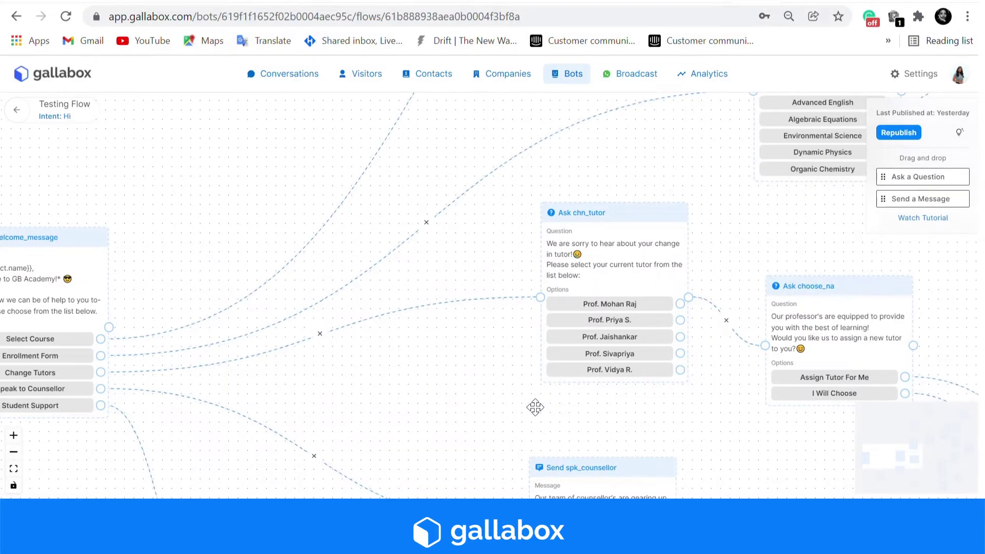
Scroll past Ask choose_na to show Send assign_tutor, Ask choose_new and Send tutor_new.
{"action": "scroll", "coordinate": [535, 407], "scroll_direction": "right", "scroll_amount": 5}
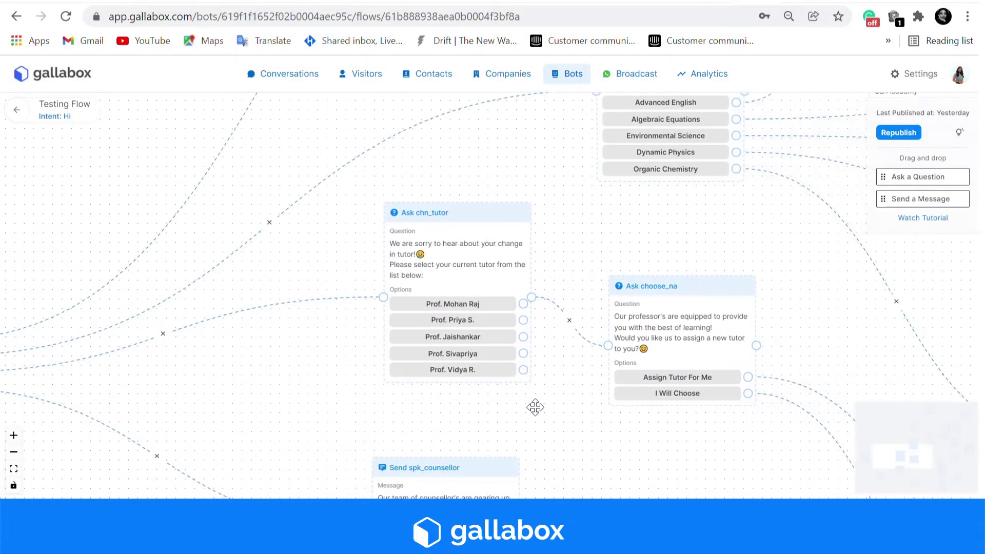
{"action": "scroll", "coordinate": [535, 407], "scroll_direction": "right", "scroll_amount": 5}
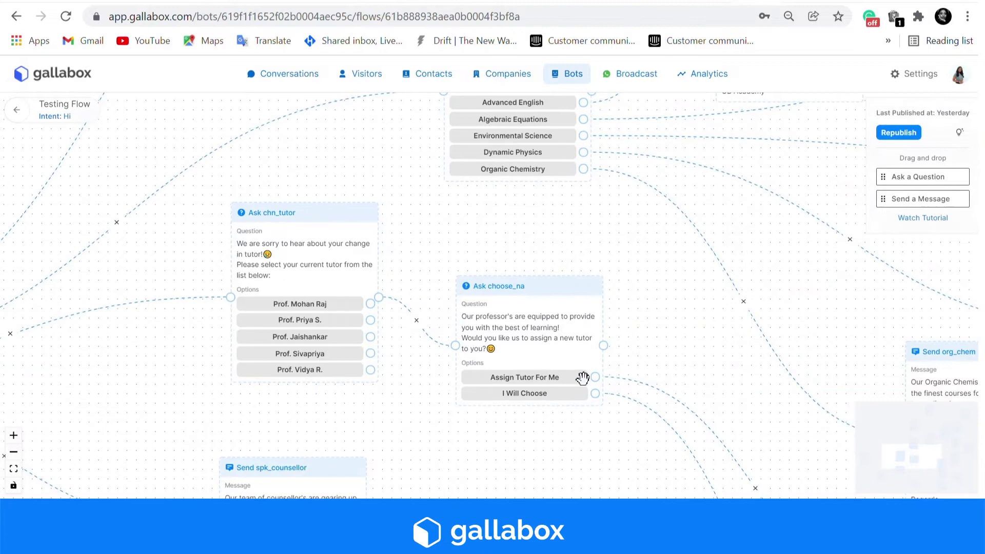
{"action": "mouse_move", "coordinate": [583, 378]}
{"action": "scroll", "coordinate": [771, 379], "scroll_direction": "right", "scroll_amount": 4}
{"action": "scroll", "coordinate": [771, 378], "scroll_direction": "down", "scroll_amount": 5}
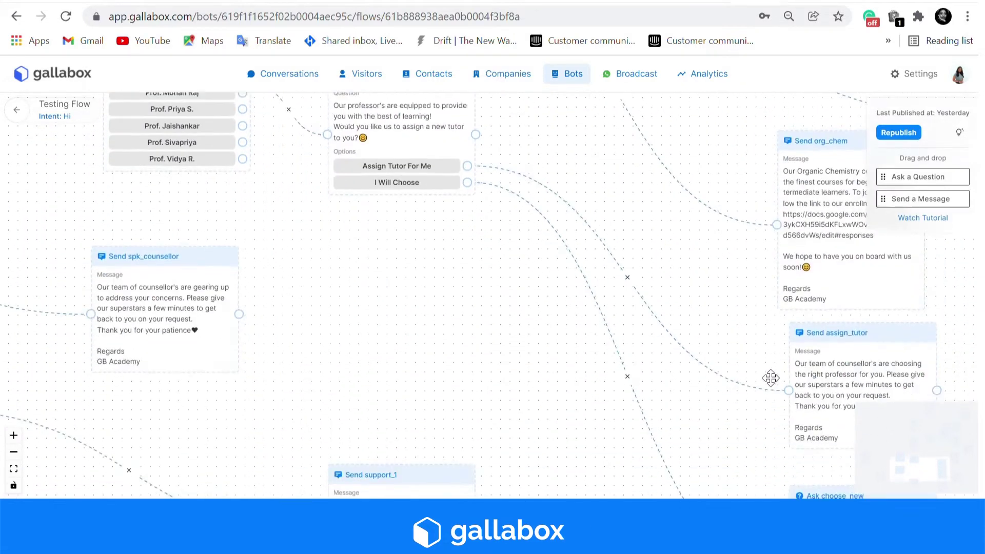
{"action": "scroll", "coordinate": [771, 379], "scroll_direction": "down", "scroll_amount": 3}
{"action": "scroll", "coordinate": [771, 378], "scroll_direction": "right", "scroll_amount": 6}
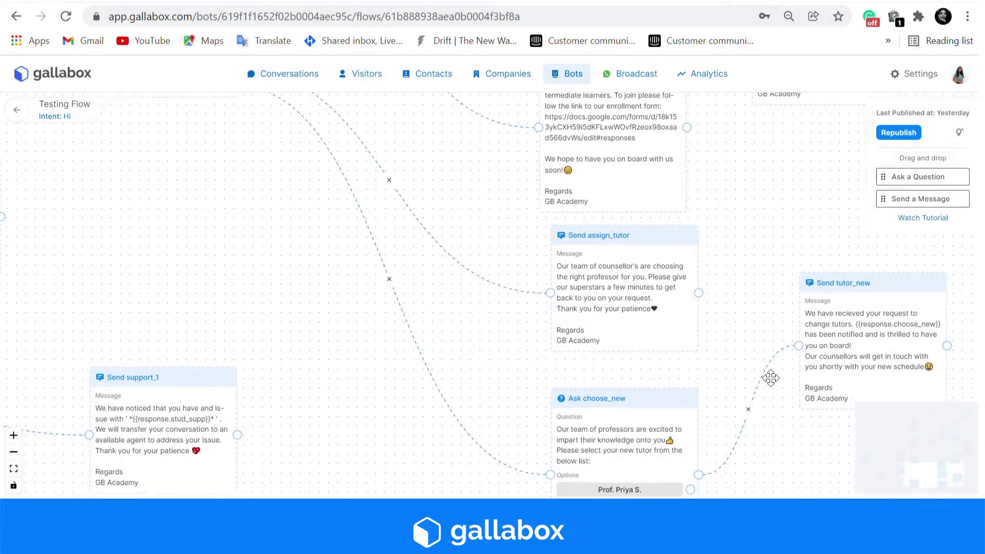
{"action": "scroll", "coordinate": [771, 378], "scroll_direction": "down", "scroll_amount": 3}
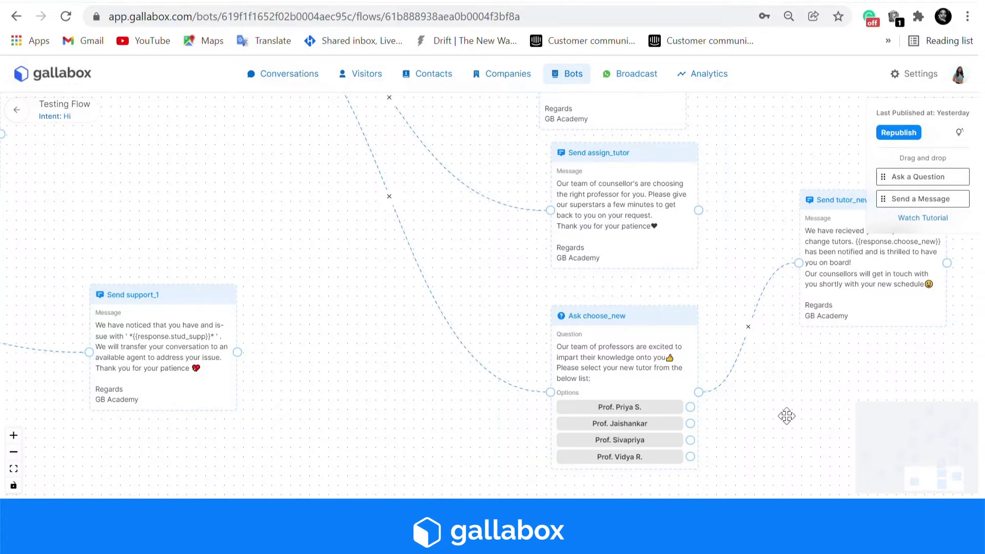
{"action": "scroll", "coordinate": [787, 414], "scroll_direction": "right", "scroll_amount": 4}
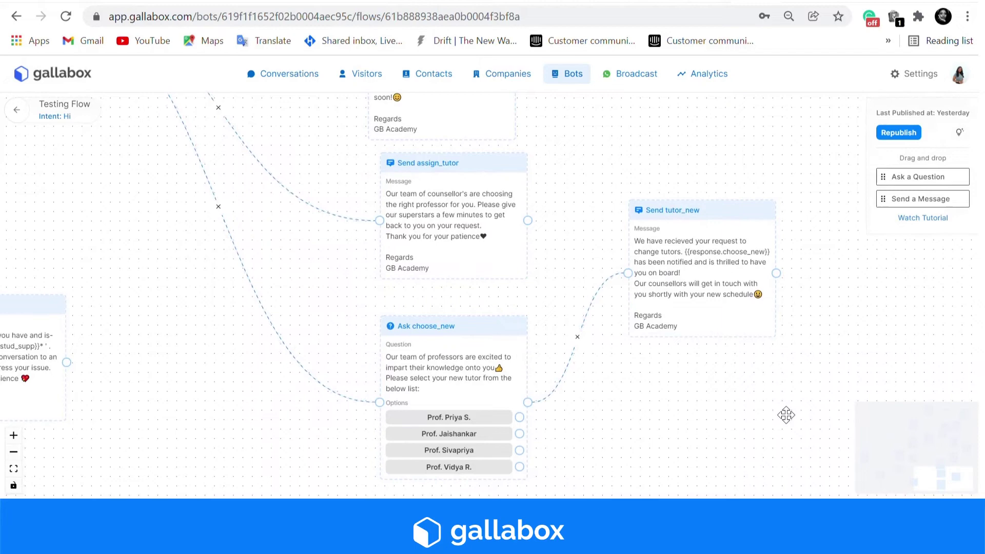
{"action": "scroll", "coordinate": [786, 415], "scroll_direction": "left", "scroll_amount": 4}
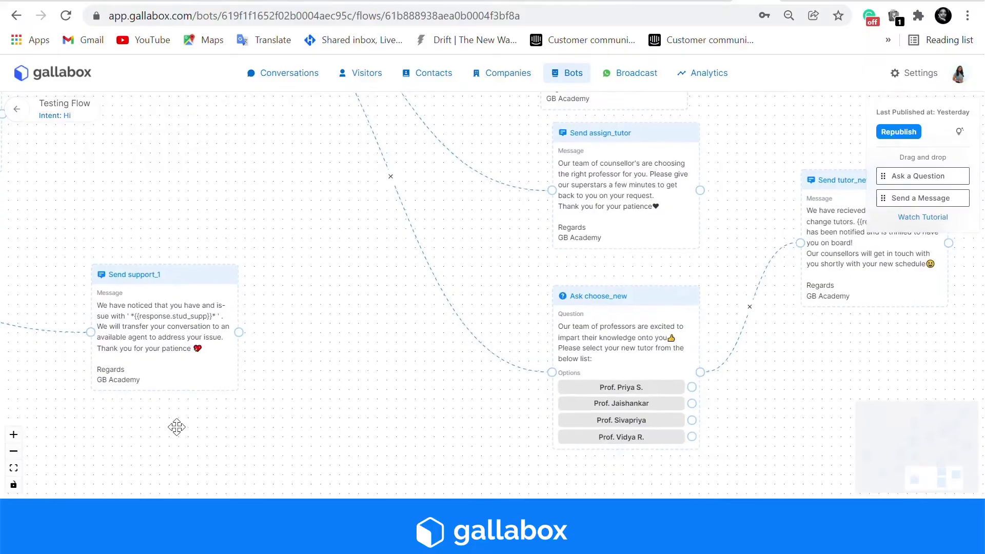
Pan to the Send spk_counsellor message node and select it.
{"action": "scroll", "coordinate": [177, 427], "scroll_direction": "left", "scroll_amount": 5}
{"action": "scroll", "coordinate": [176, 427], "scroll_direction": "left", "scroll_amount": 5}
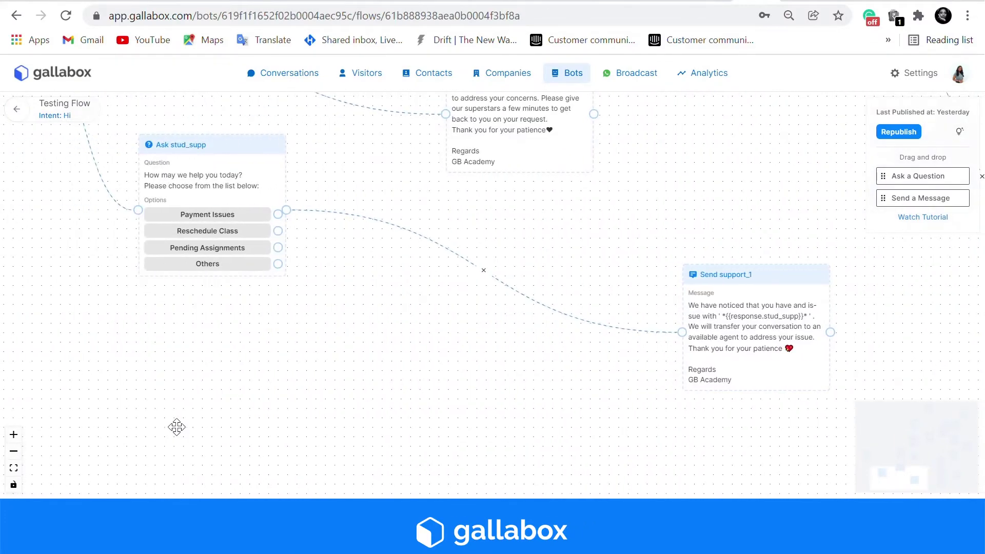
{"action": "scroll", "coordinate": [176, 427], "scroll_direction": "up", "scroll_amount": 3}
{"action": "scroll", "coordinate": [177, 427], "scroll_direction": "up", "scroll_amount": 3}
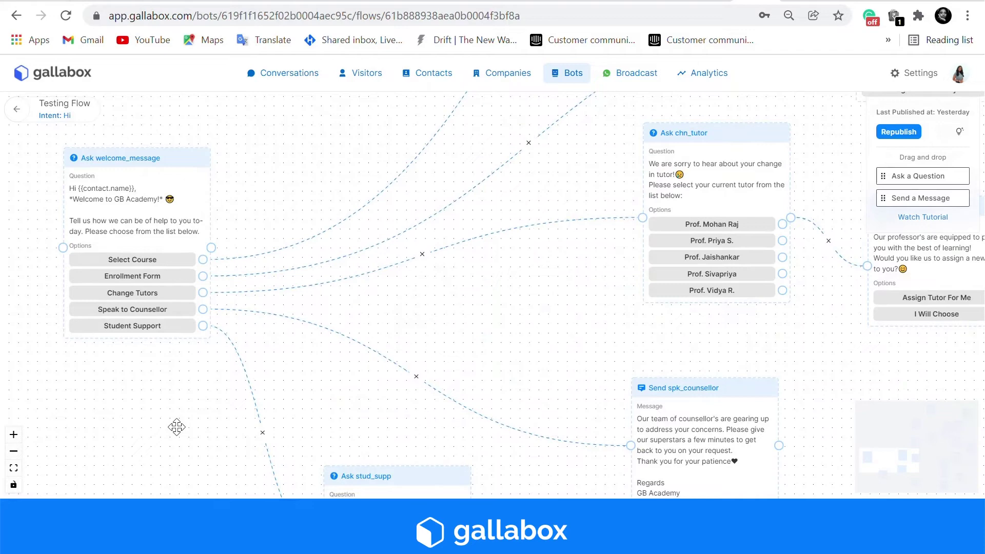
{"action": "scroll", "coordinate": [176, 427], "scroll_direction": "right", "scroll_amount": 3}
{"action": "scroll", "coordinate": [177, 427], "scroll_direction": "down", "scroll_amount": 1}
{"action": "scroll", "coordinate": [176, 427], "scroll_direction": "down", "scroll_amount": 2}
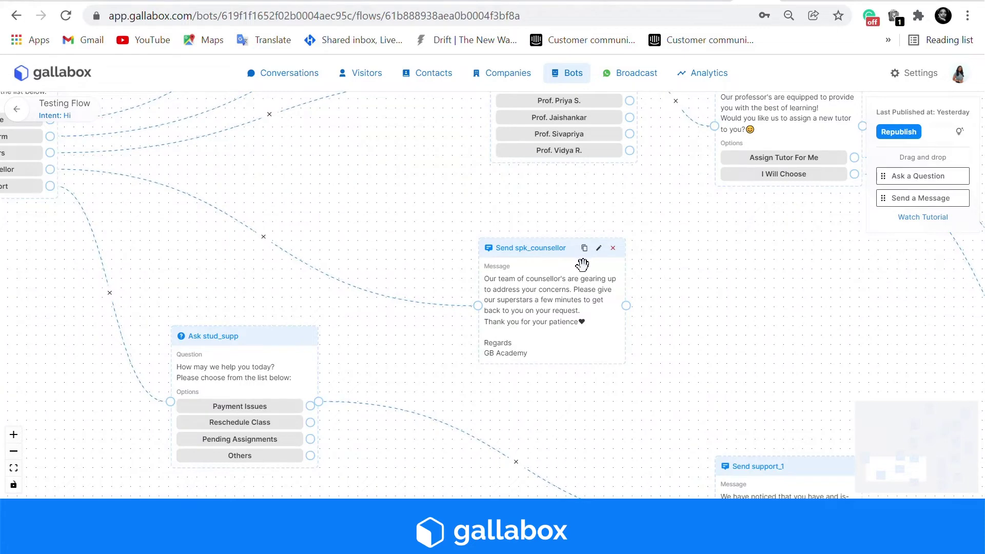
{"action": "left_click", "coordinate": [583, 265]}
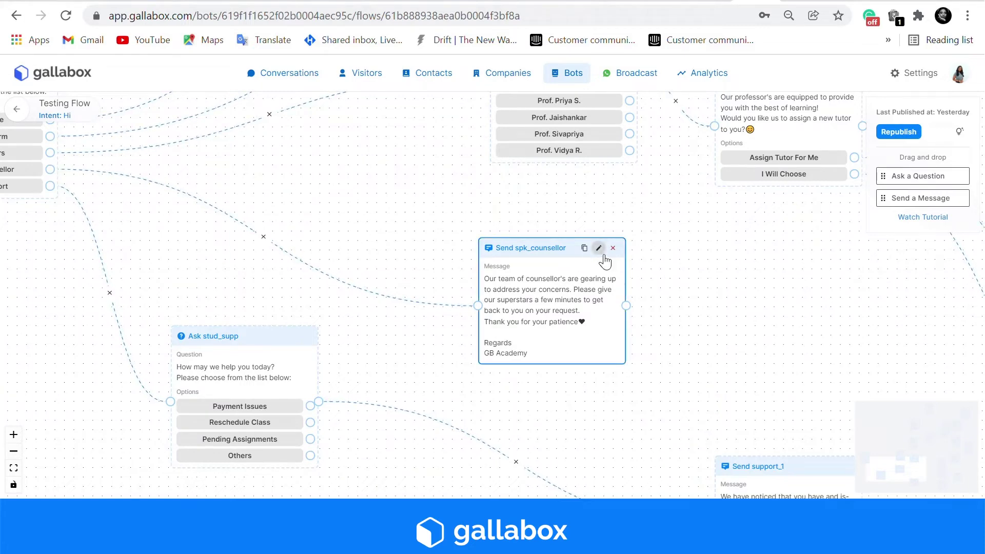
Edit Send spk_counsellor, enable an action and set its type to Assign Conversation.
{"action": "left_click", "coordinate": [599, 250]}
{"action": "scroll", "coordinate": [883, 369], "scroll_direction": "down", "scroll_amount": 3}
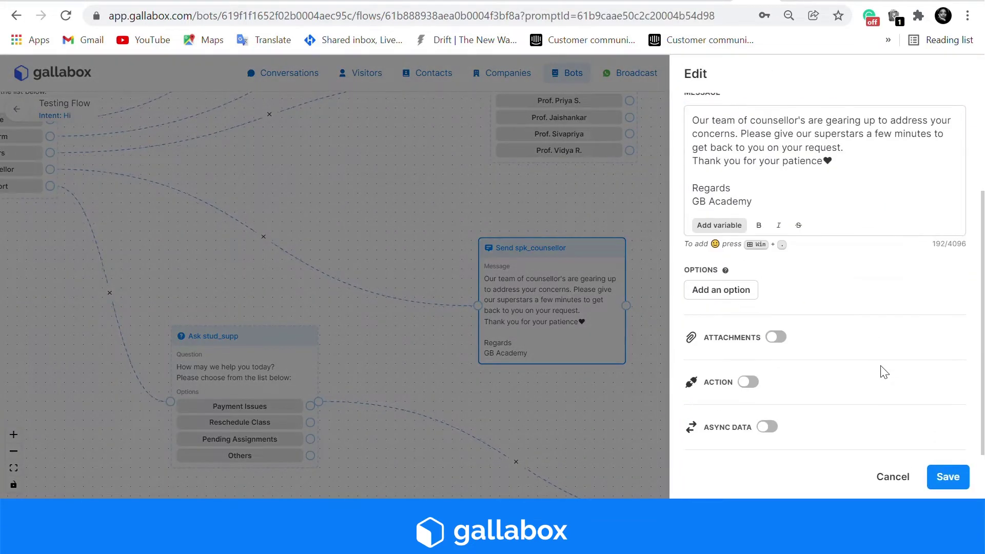
{"action": "left_click", "coordinate": [749, 382]}
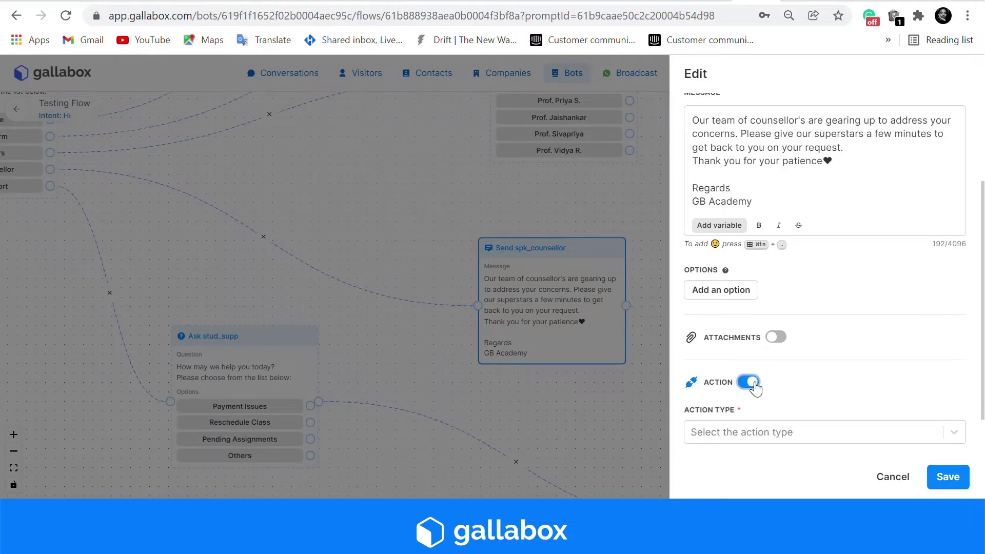
{"action": "scroll", "coordinate": [872, 405], "scroll_direction": "down", "scroll_amount": 1}
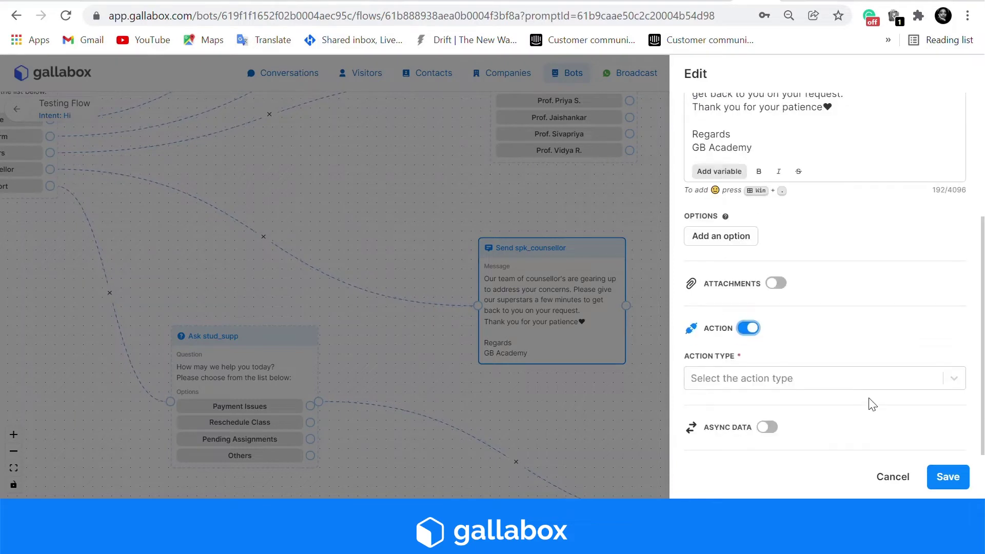
{"action": "left_click", "coordinate": [957, 379]}
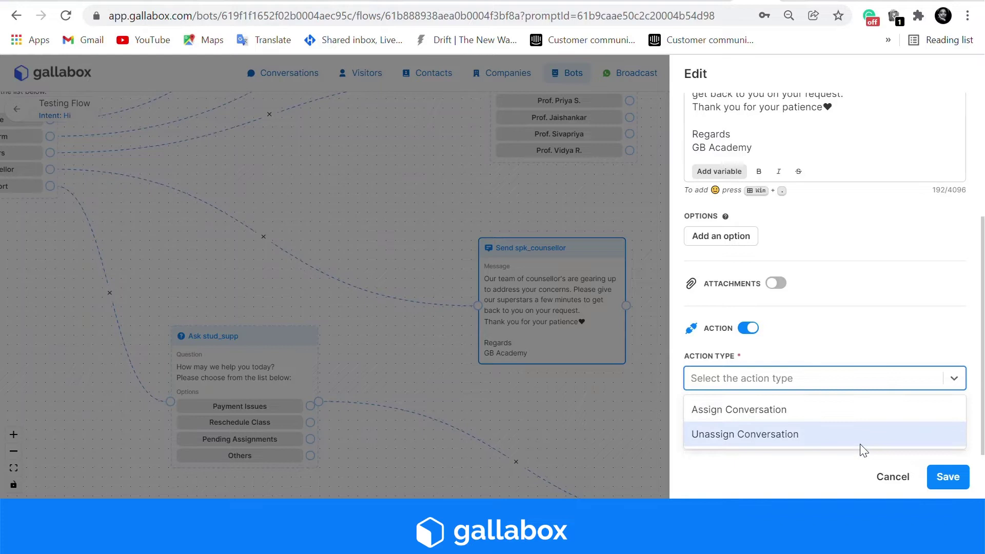
{"action": "left_click", "coordinate": [846, 410]}
Change the action type to Unassign Conversation without picking a user, and save the node.
{"action": "scroll", "coordinate": [943, 440], "scroll_direction": "down", "scroll_amount": 2}
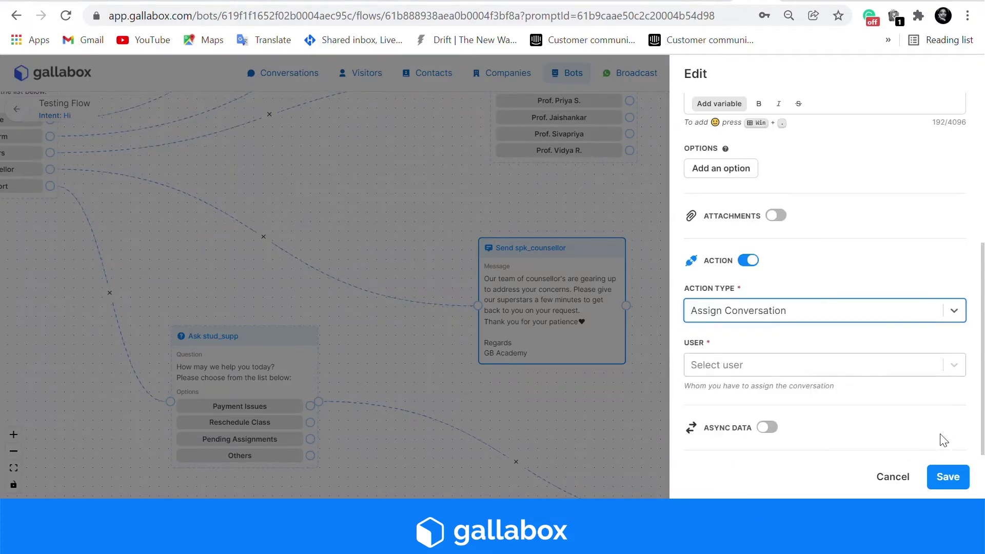
{"action": "left_click", "coordinate": [956, 366]}
{"action": "scroll", "coordinate": [916, 437], "scroll_direction": "down", "scroll_amount": 4}
{"action": "scroll", "coordinate": [914, 432], "scroll_direction": "down", "scroll_amount": 5}
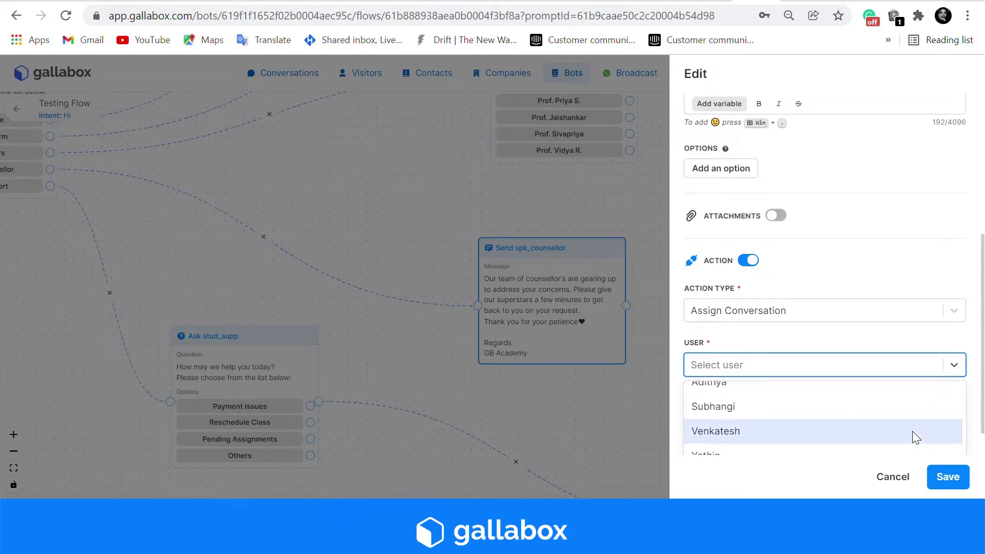
{"action": "left_click", "coordinate": [964, 366]}
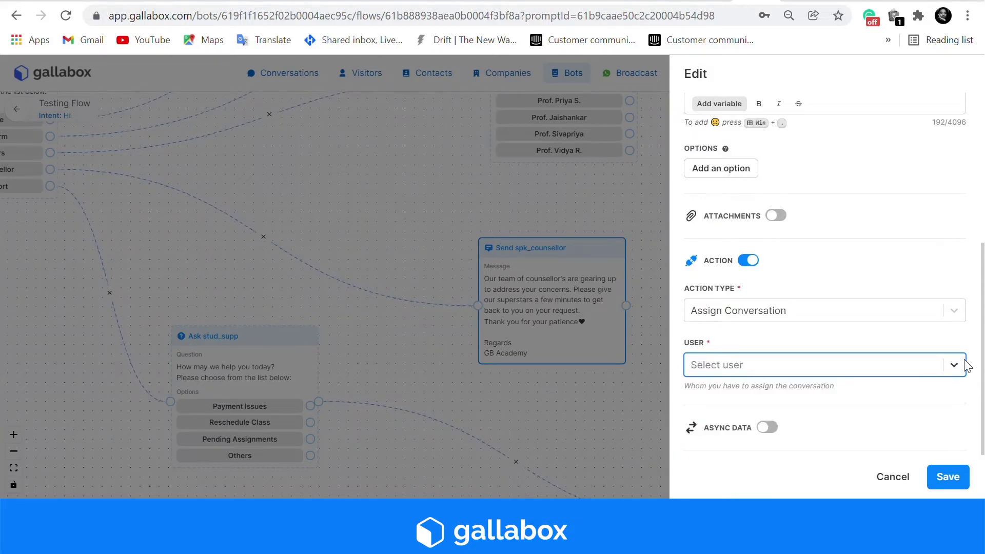
{"action": "left_click", "coordinate": [959, 309]}
{"action": "left_click", "coordinate": [898, 368]}
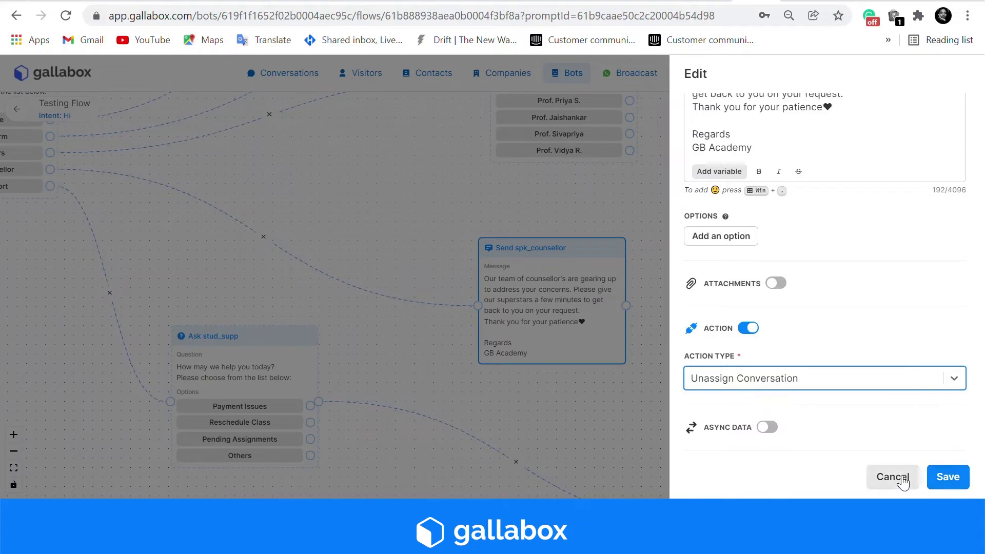
{"action": "left_click", "coordinate": [948, 478]}
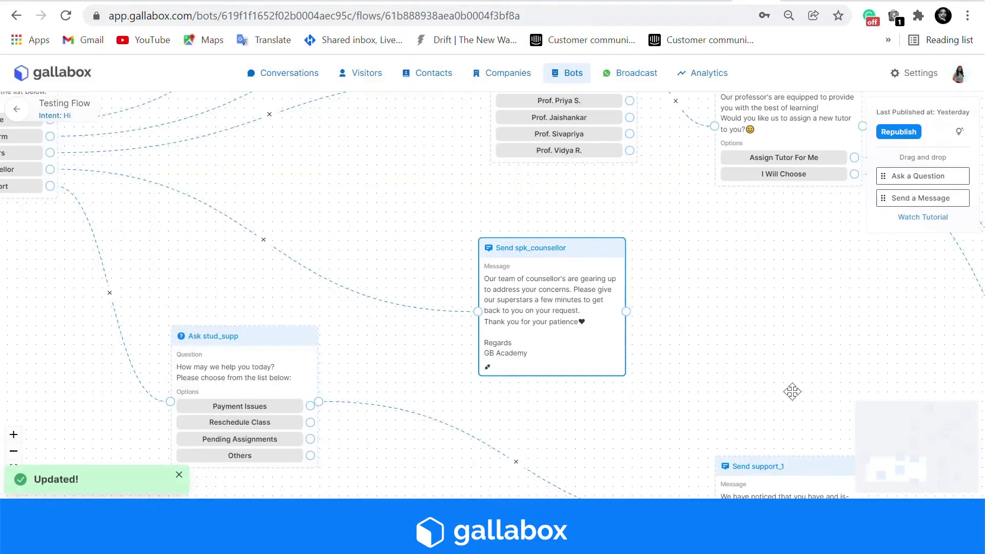
Pan right past Ask stud_supp until the Send support_1 message is visible.
{"action": "scroll", "coordinate": [597, 446], "scroll_direction": "left", "scroll_amount": 4}
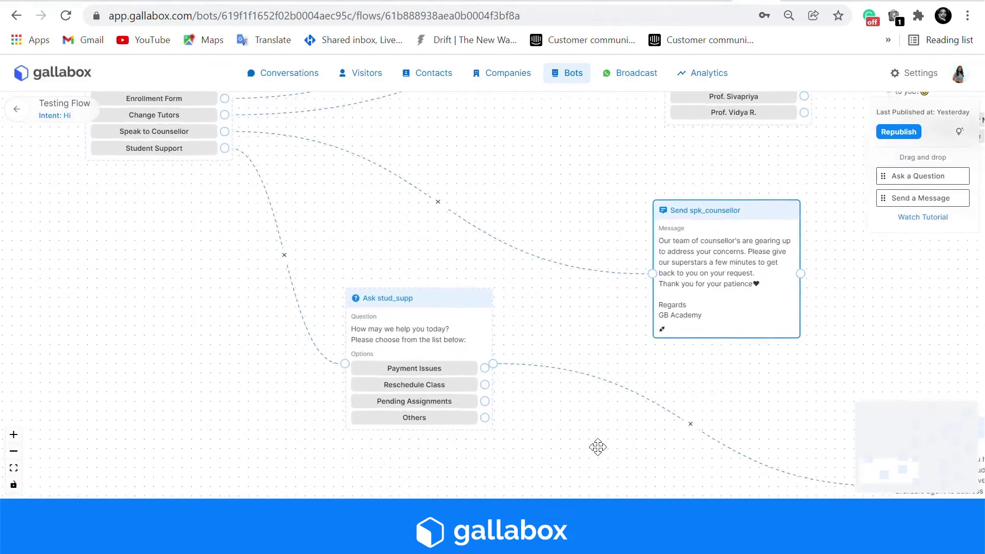
{"action": "scroll", "coordinate": [598, 448], "scroll_direction": "up", "scroll_amount": 1}
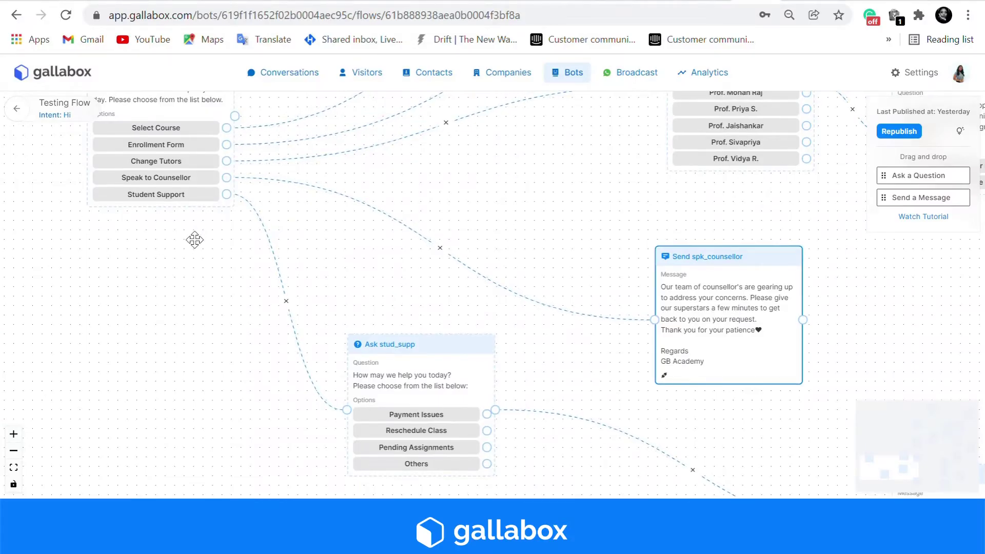
{"action": "scroll", "coordinate": [196, 238], "scroll_direction": "down", "scroll_amount": 5}
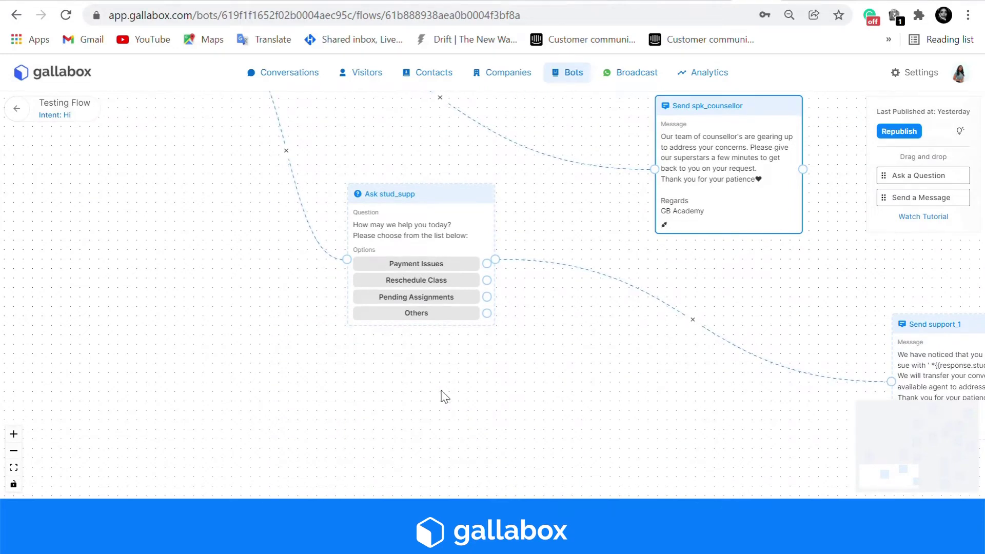
{"action": "left_click_drag", "start_coordinate": [447, 396], "coordinate": [449, 398]}
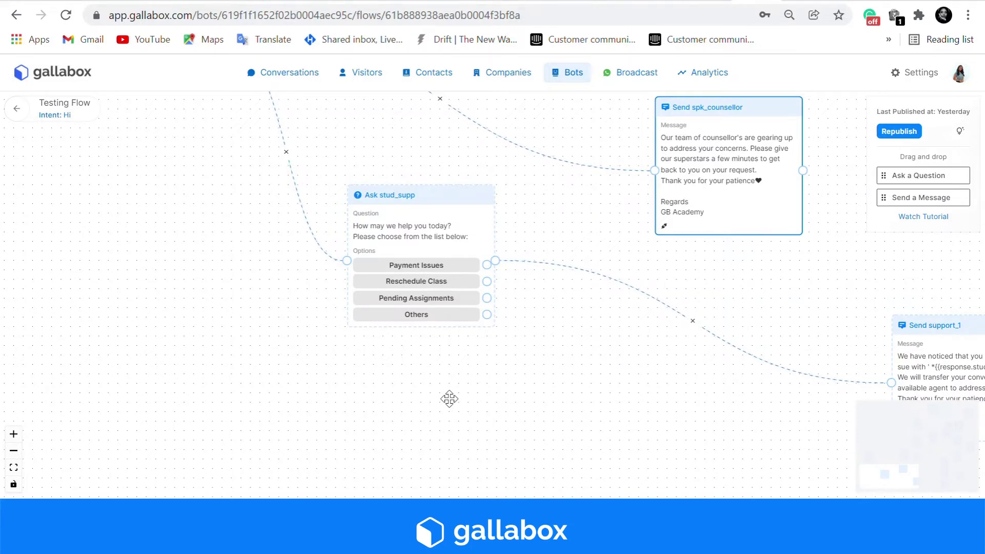
{"action": "scroll", "coordinate": [449, 399], "scroll_direction": "right", "scroll_amount": 7}
{"action": "scroll", "coordinate": [449, 398], "scroll_direction": "right", "scroll_amount": 1}
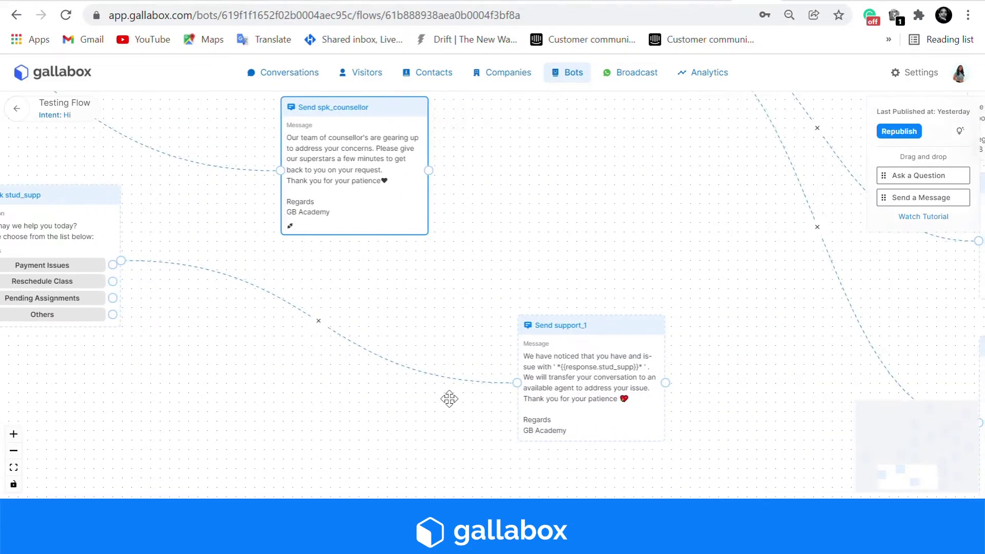
{"action": "scroll", "coordinate": [449, 399], "scroll_direction": "down", "scroll_amount": 1}
{"action": "scroll", "coordinate": [450, 399], "scroll_direction": "up", "scroll_amount": 1}
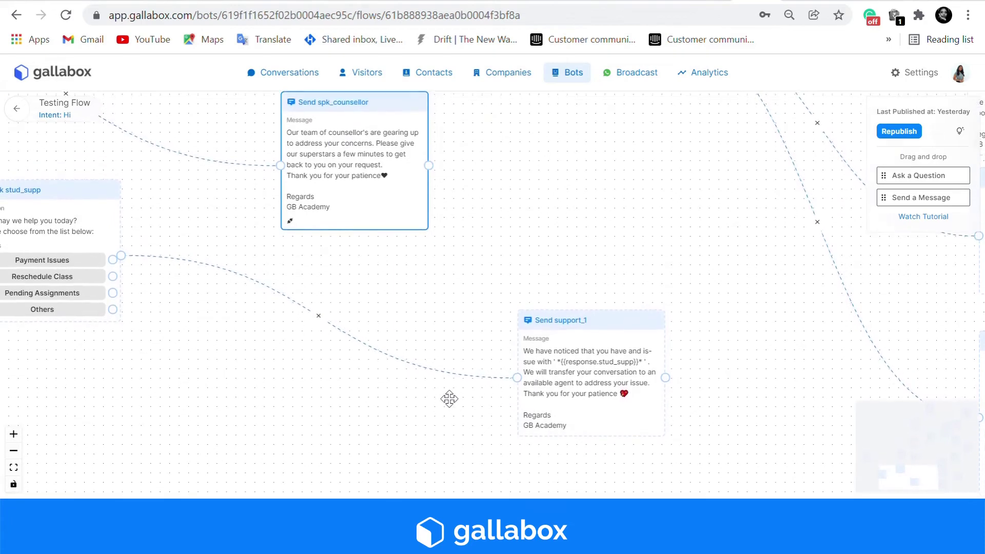
{"action": "mouse_move", "coordinate": [618, 366]}
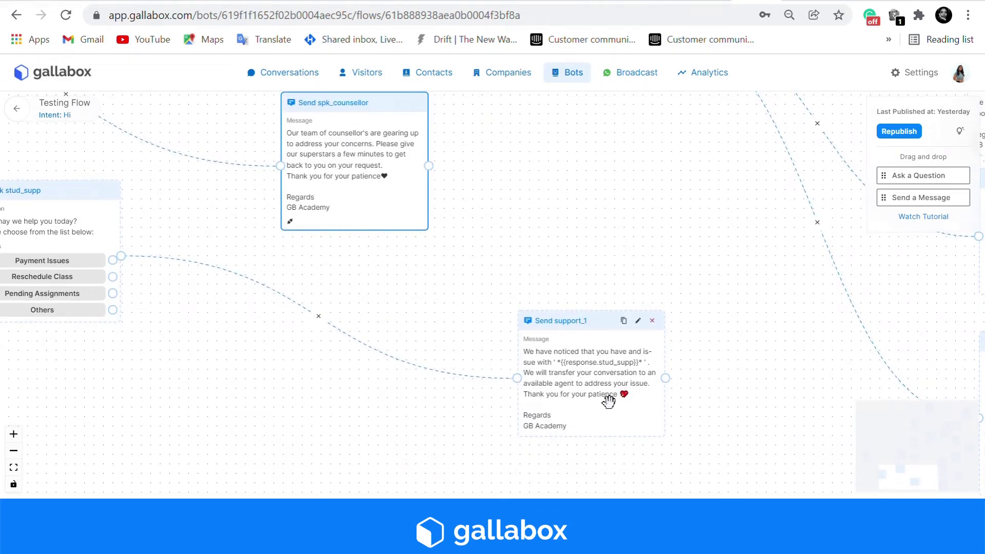
Review Send support_1's edit panel and save it with the agent-transfer text unchanged.
{"action": "left_click", "coordinate": [639, 321]}
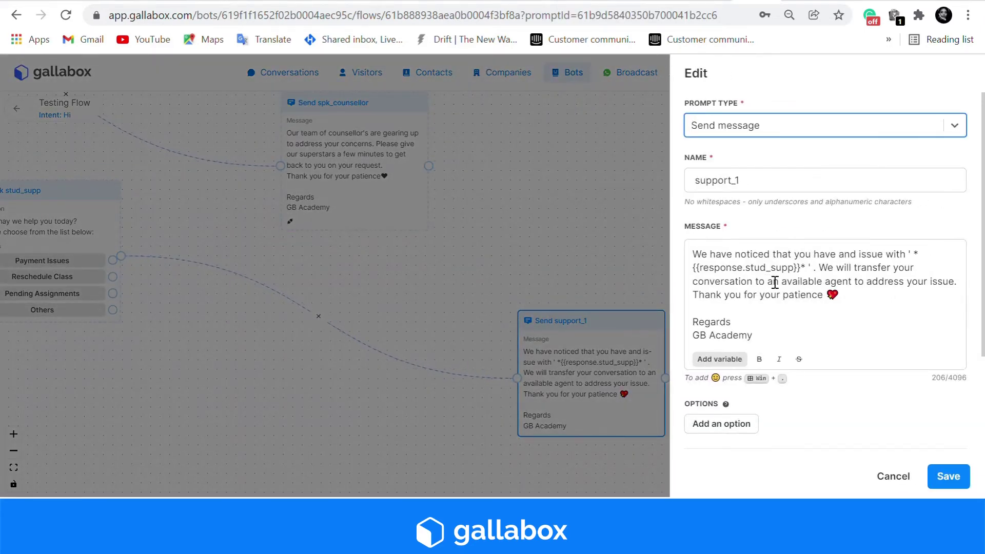
{"action": "scroll", "coordinate": [829, 379], "scroll_direction": "down", "scroll_amount": 3}
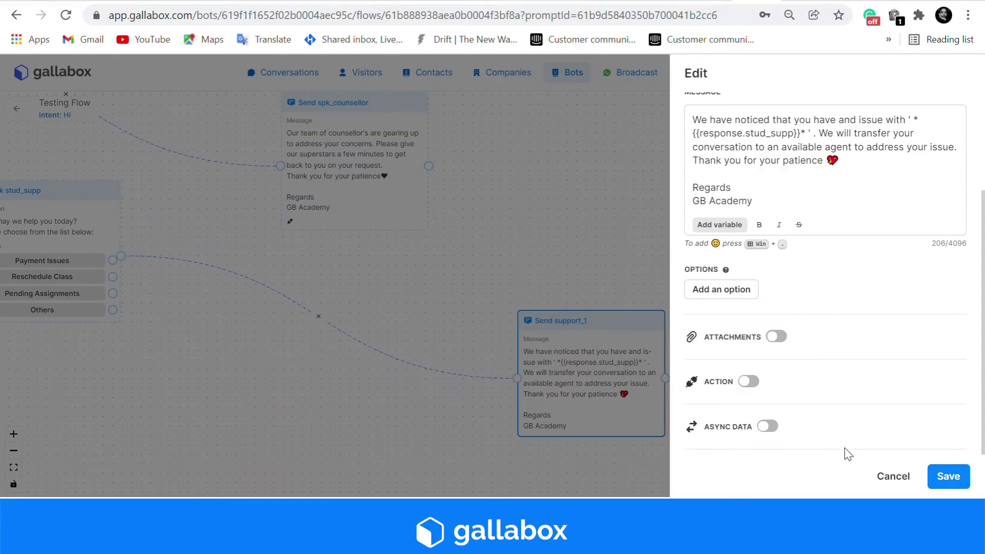
{"action": "left_click", "coordinate": [948, 477]}
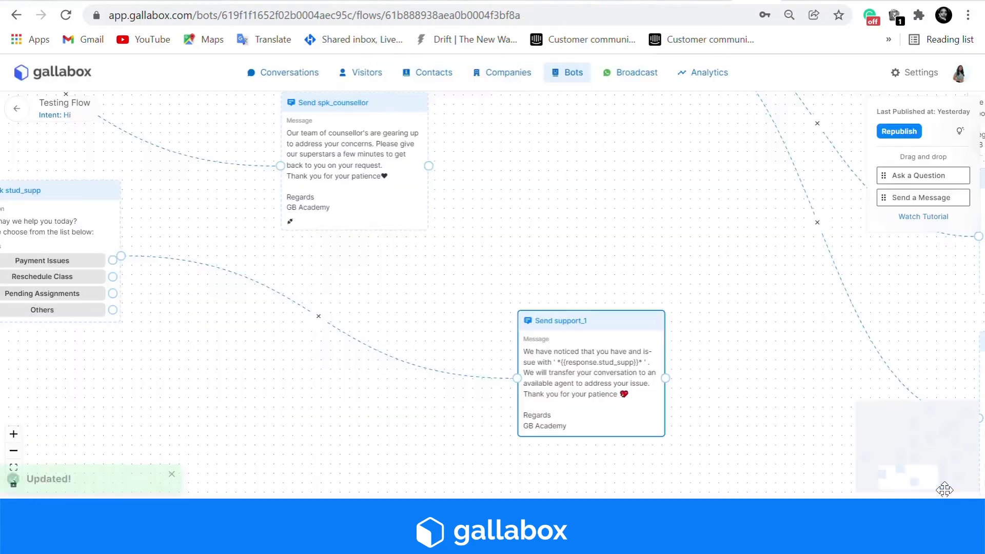
Confirm the Payment Issues and Reschedule Class option IDs on Ask stud_supp, then save it.
{"action": "scroll", "coordinate": [276, 480], "scroll_direction": "left", "scroll_amount": 3}
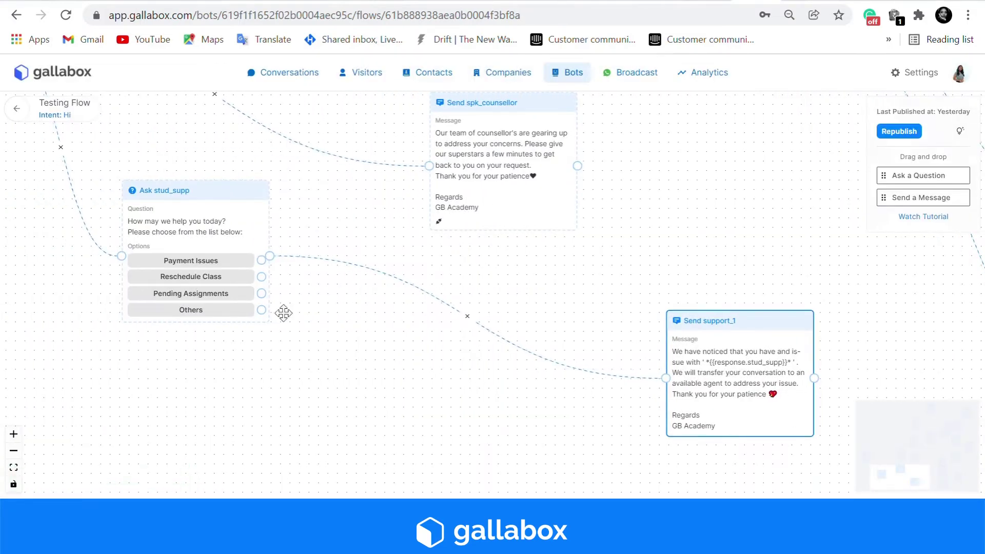
{"action": "left_click", "coordinate": [242, 191]}
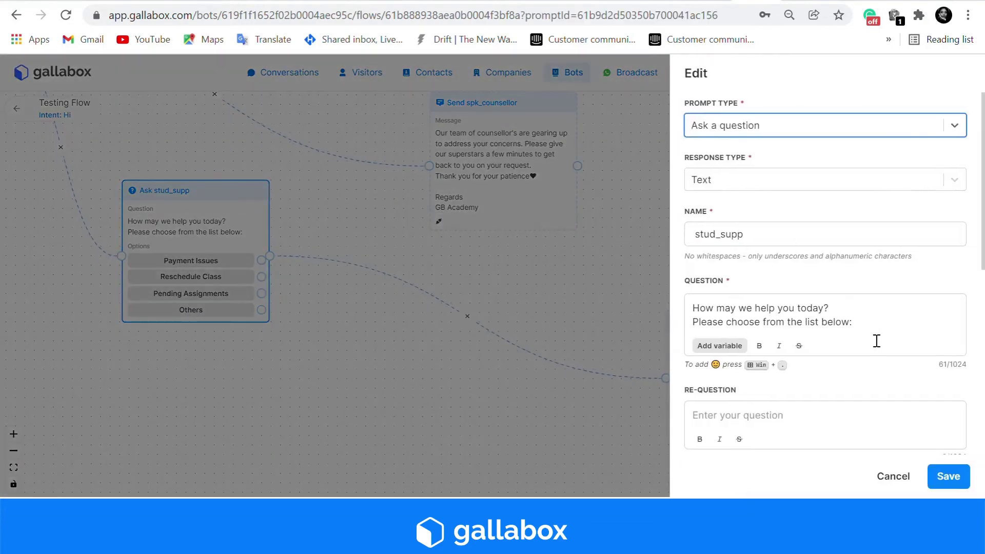
{"action": "scroll", "coordinate": [877, 340], "scroll_direction": "down", "scroll_amount": 6}
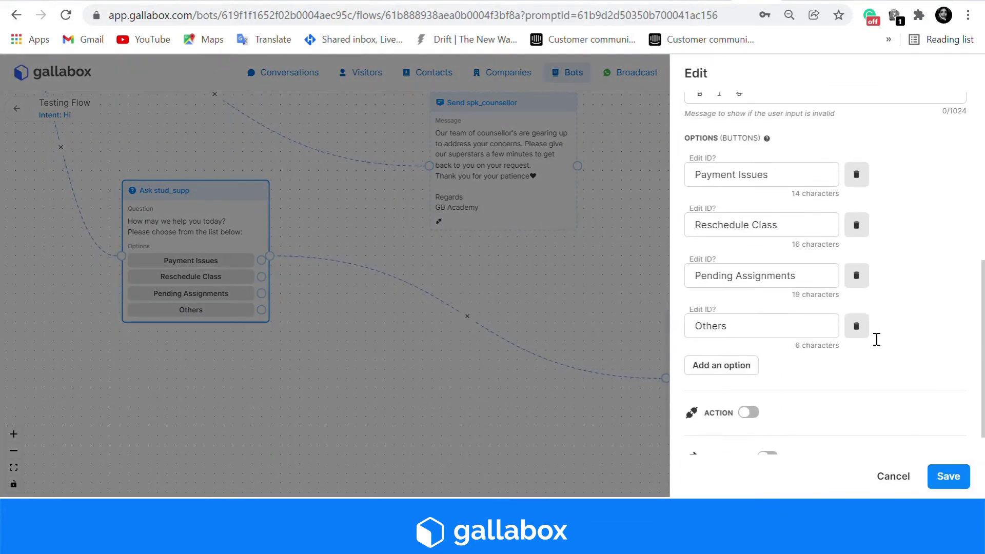
{"action": "left_click", "coordinate": [702, 149]}
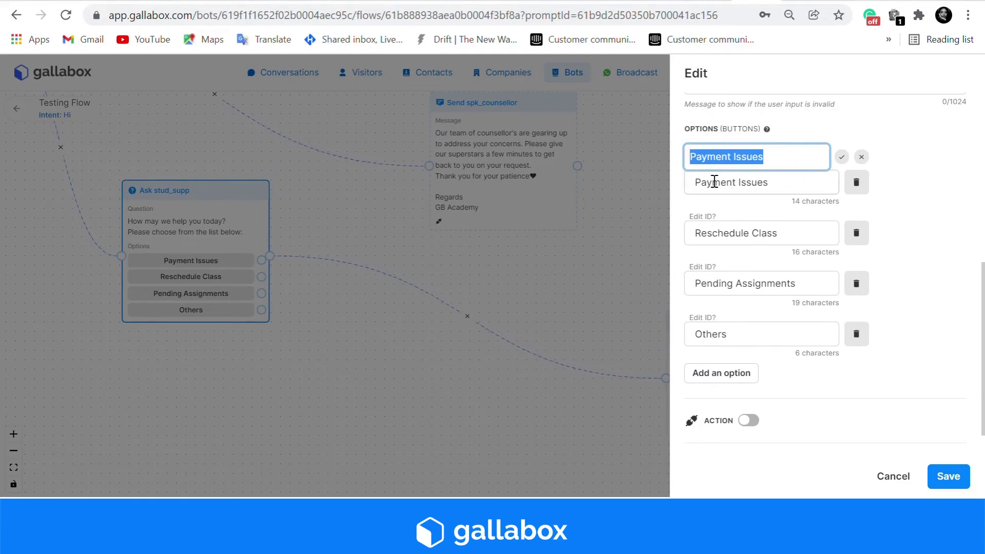
{"action": "left_click", "coordinate": [842, 157]}
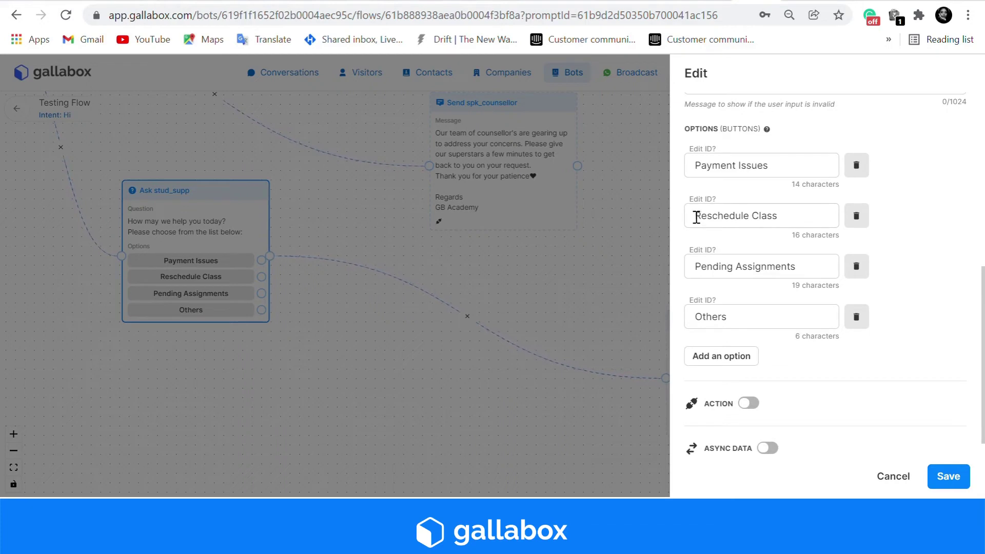
{"action": "left_click", "coordinate": [703, 199]}
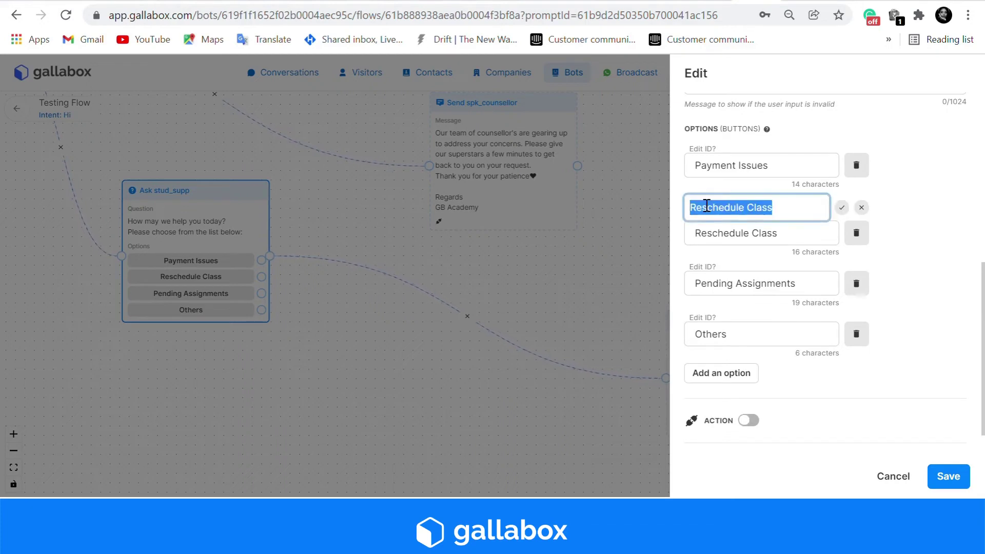
{"action": "left_click", "coordinate": [842, 208]}
{"action": "left_click", "coordinate": [953, 480]}
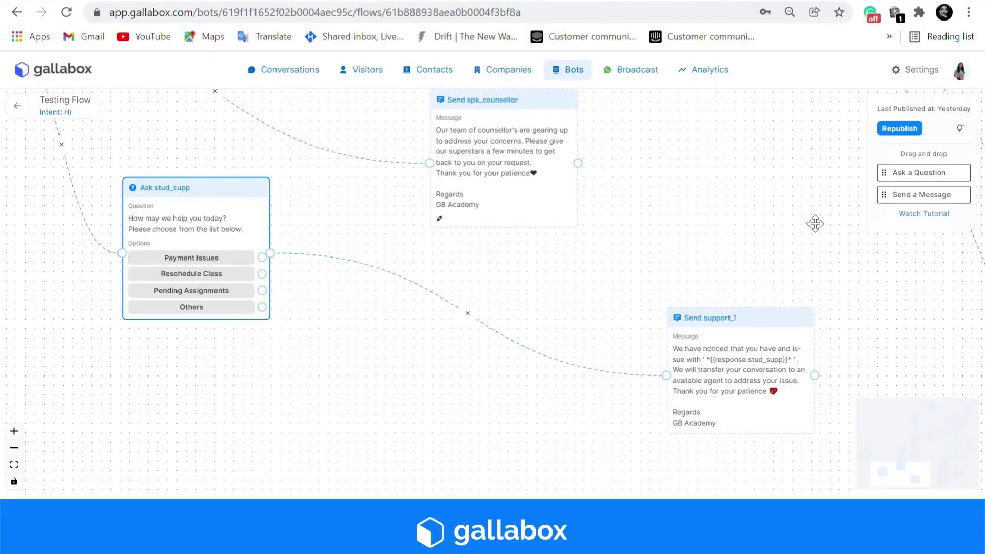
Zoom and pan across the Testing Flow canvas to view the welcome_message, stud_supp and support_1 steps.
{"action": "scroll", "coordinate": [816, 224], "scroll_direction": "down", "scroll_amount": 5}
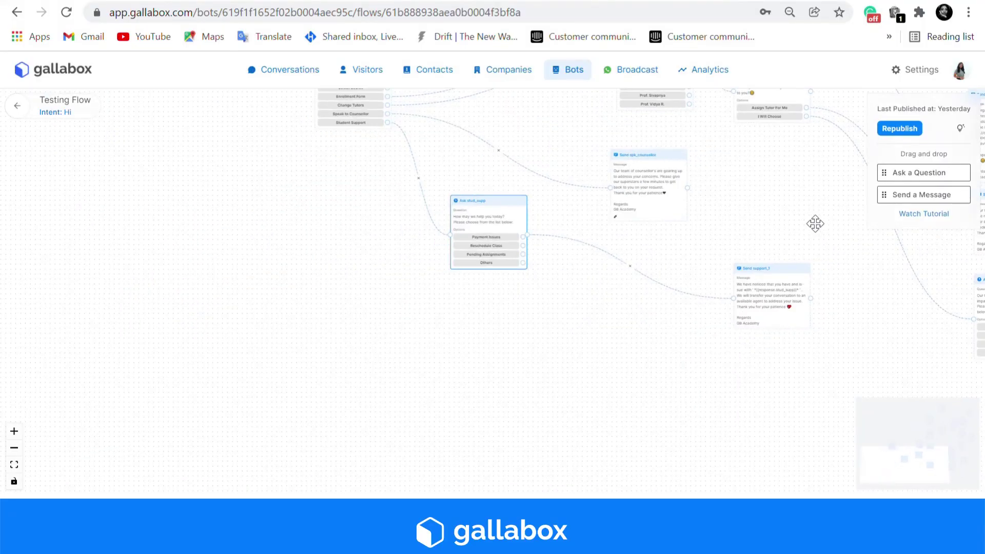
{"action": "scroll", "coordinate": [815, 224], "scroll_direction": "up", "scroll_amount": 4}
{"action": "scroll", "coordinate": [815, 224], "scroll_direction": "right", "scroll_amount": 5}
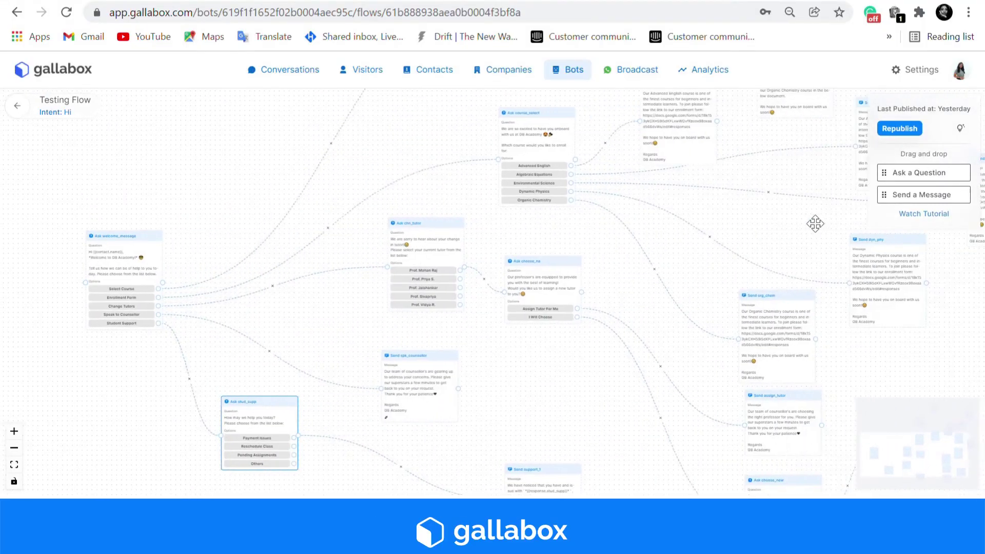
{"action": "scroll", "coordinate": [815, 224], "scroll_direction": "right", "scroll_amount": 1}
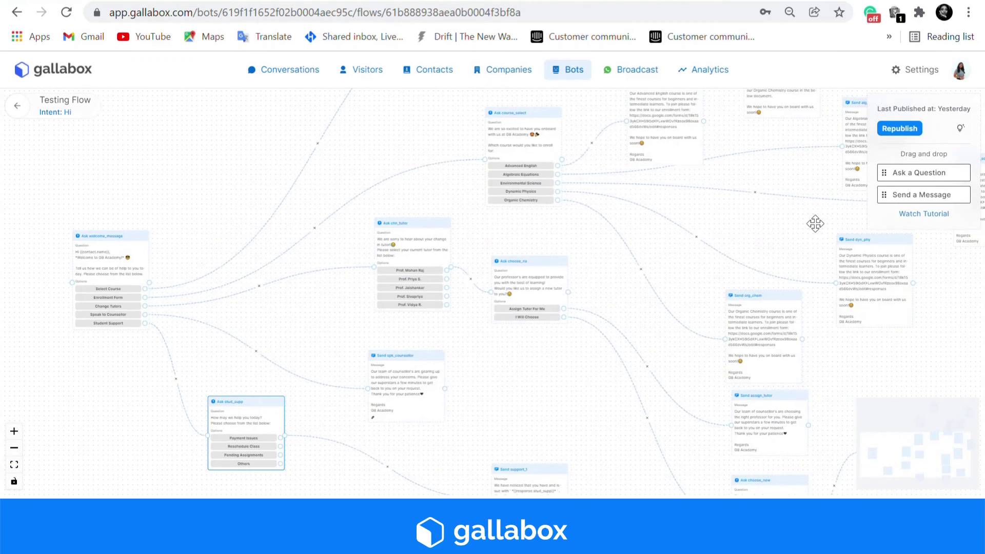